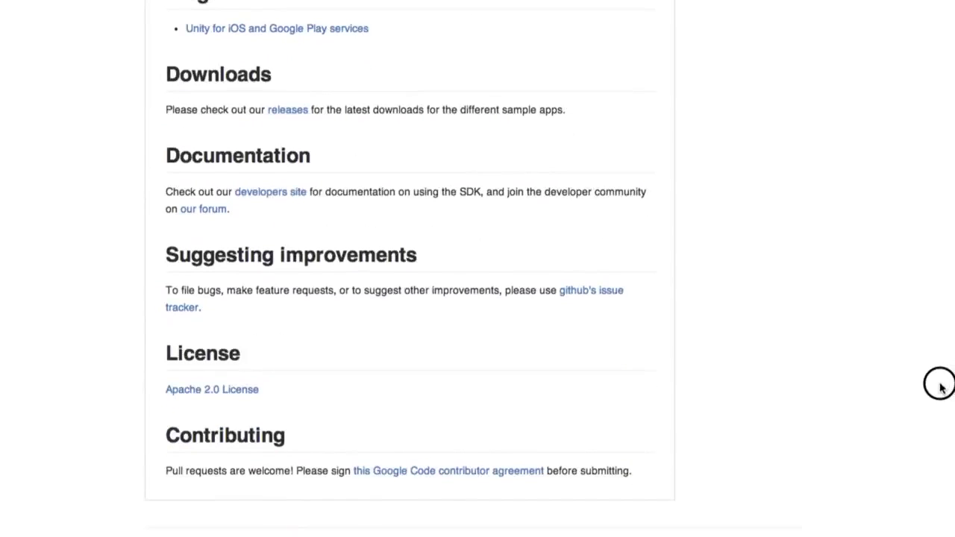
- Copy the HTTPS clone URL of the googleads-mobile-plugins repository
{"action": "scroll", "coordinate": [940, 385], "scroll_direction": "up", "scroll_amount": 5}
{"action": "scroll", "coordinate": [824, 302], "scroll_direction": "up", "scroll_amount": 6}
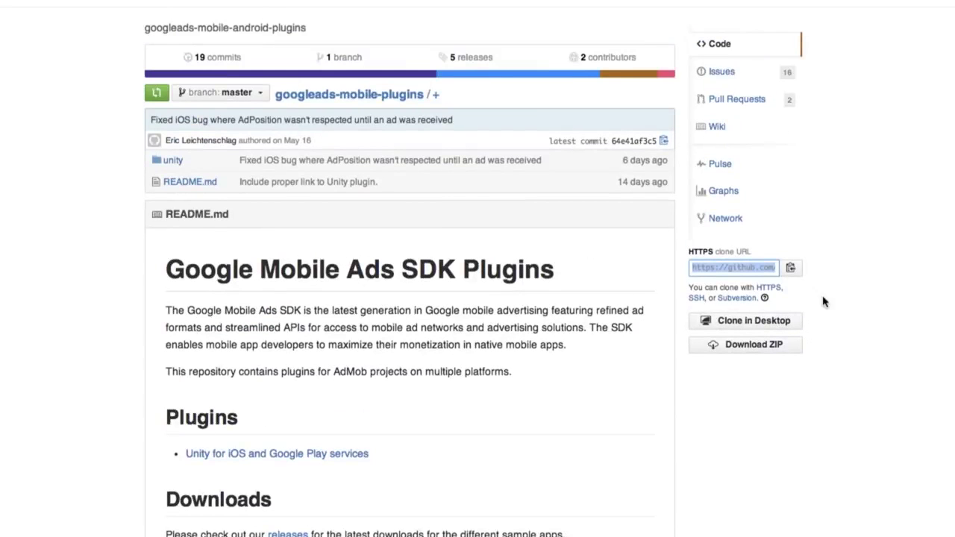
{"action": "right_click", "coordinate": [762, 270]}
{"action": "left_click", "coordinate": [712, 321]}
- Switch to Terminal and list the contents of the home folder with ls
{"action": "left_click", "coordinate": [565, 533]}
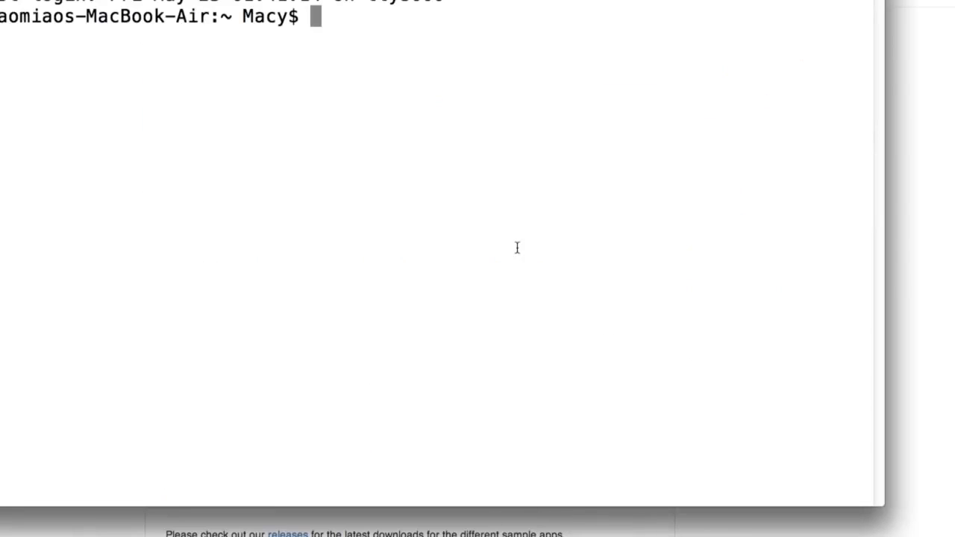
{"action": "type", "text": "cd"}
{"action": "key", "text": "BackSpace"}
{"action": "key", "text": "BackSpace"}
{"action": "type", "text": "ls"}
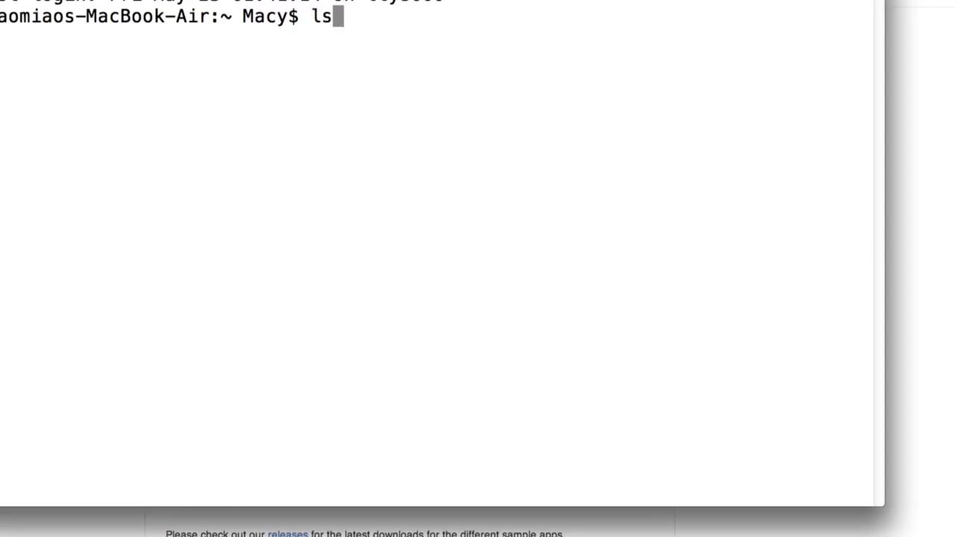
{"action": "key", "text": "Return"}
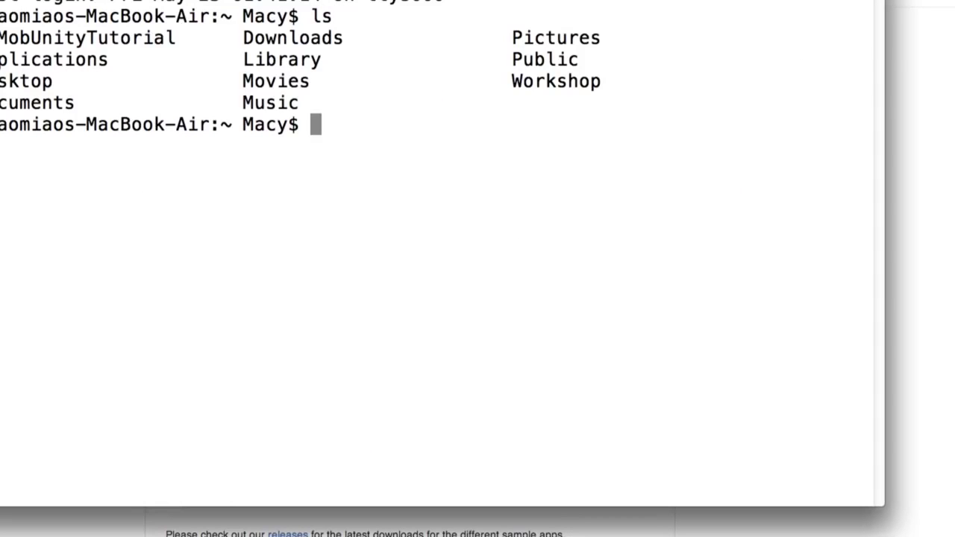
- Change into the Documents folder and list its contents
{"action": "type", "text": "cd "}
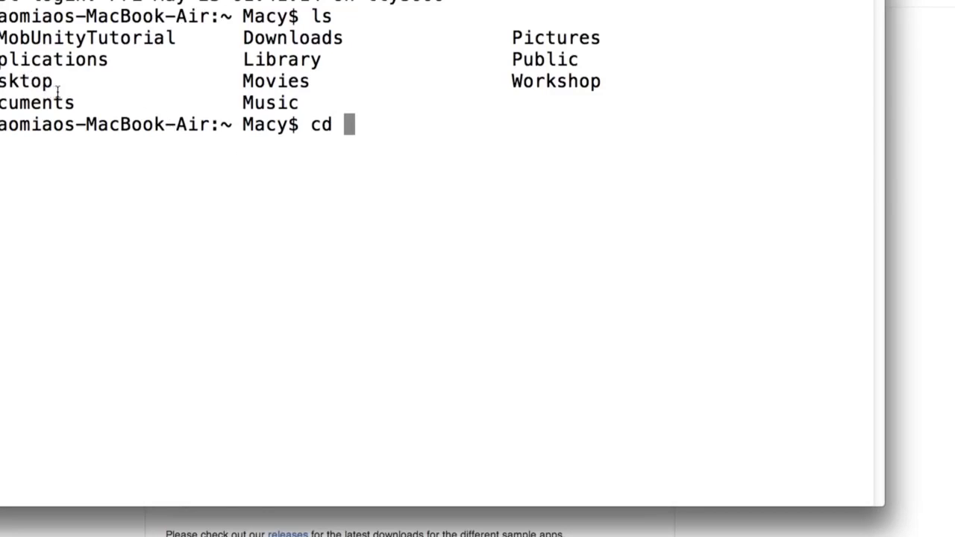
{"action": "type", "text": "Documents"}
{"action": "key", "text": "Return"}
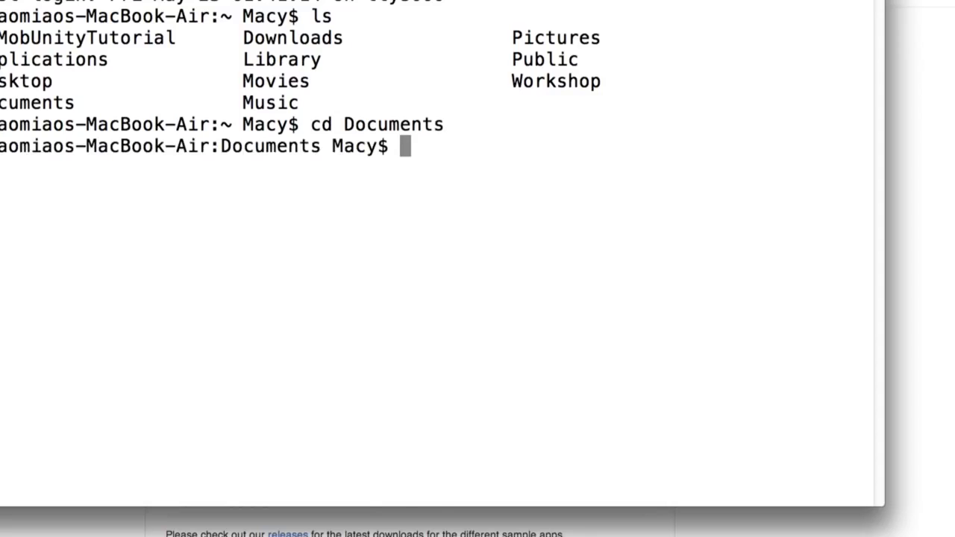
{"action": "type", "text": "ls"}
{"action": "key", "text": "Return"}
- Change the working directory to the Projects folder inside Documents
{"action": "type", "text": "cd "}
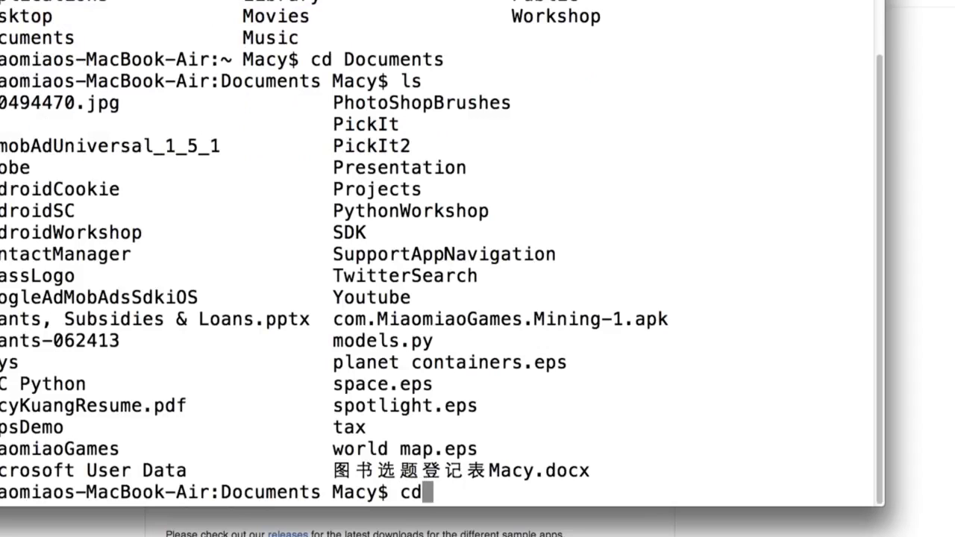
{"action": "type", "text": "Projc"}
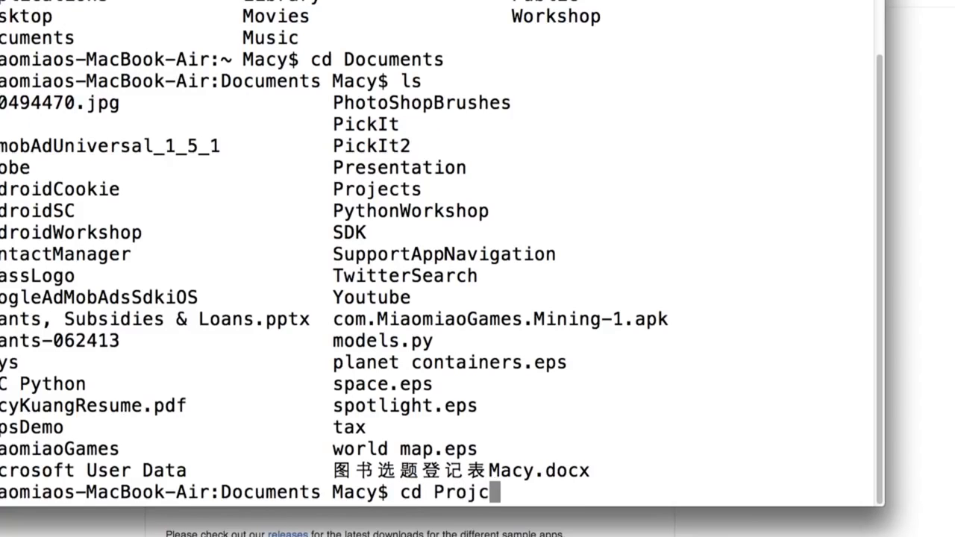
{"action": "type", "text": "ect"}
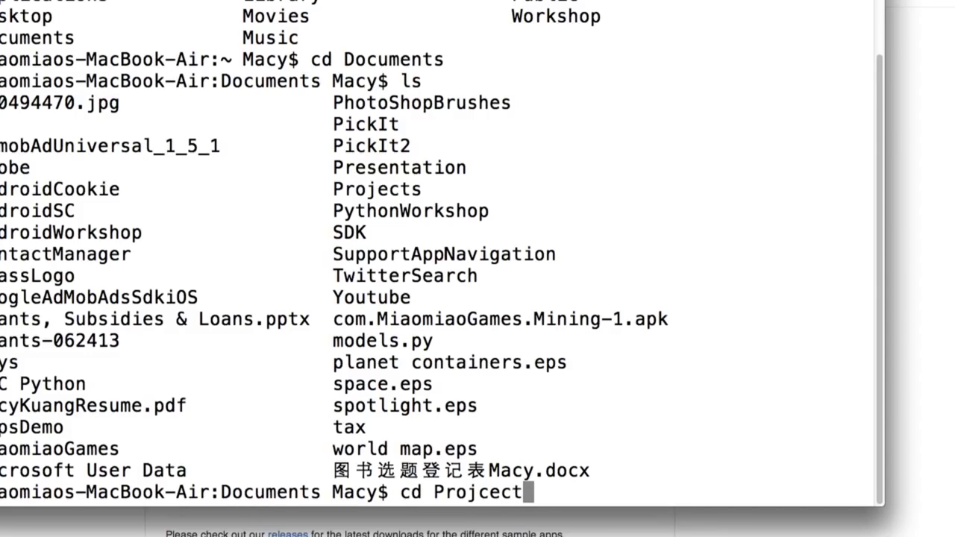
{"action": "key", "text": "Return"}
{"action": "type", "text": "cd Projects"}
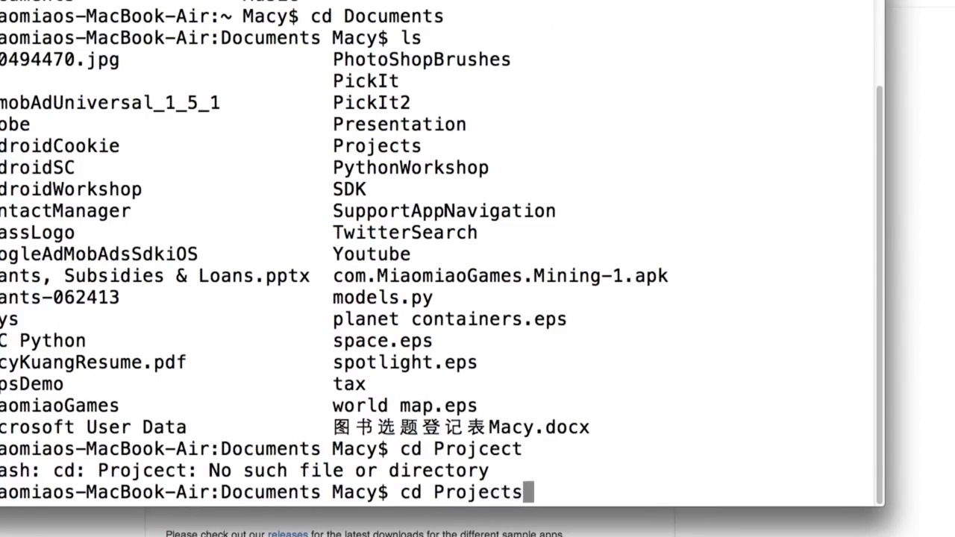
{"action": "key", "text": "Return"}
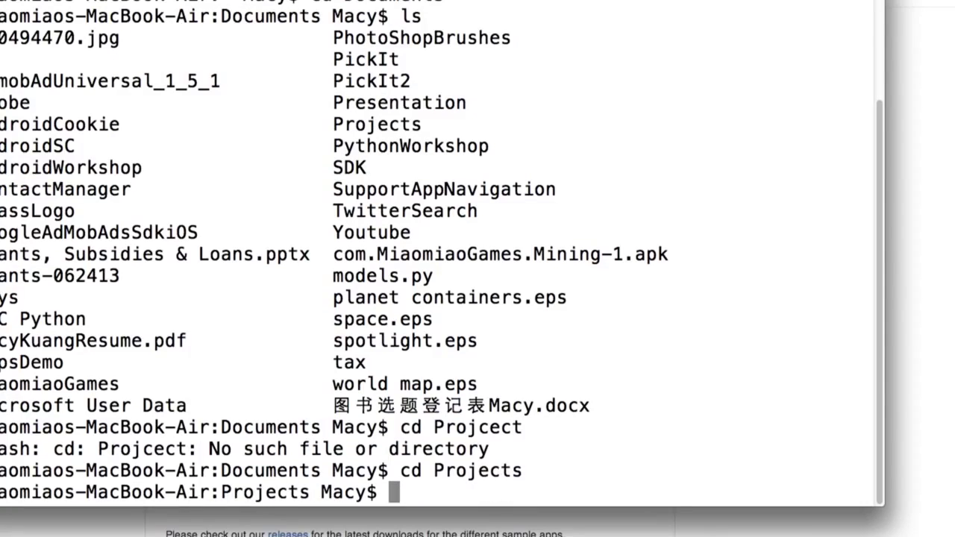
{"action": "type", "text": "gi"}
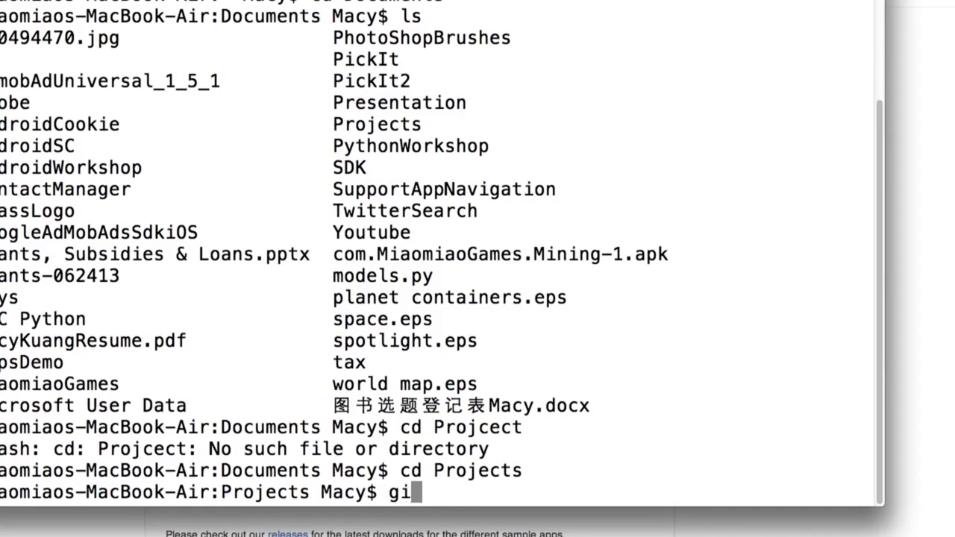
{"action": "type", "text": "t clone"}
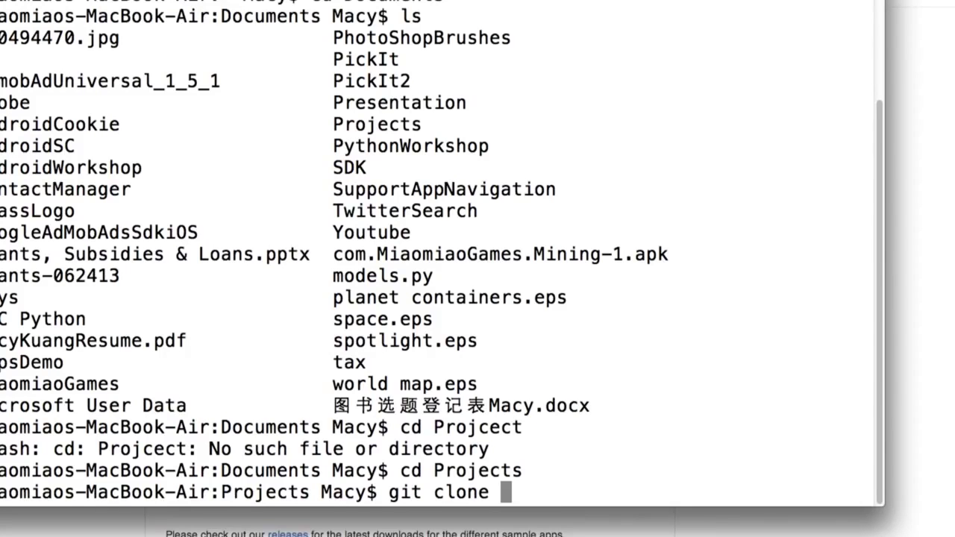
{"action": "key", "text": "super+v"}
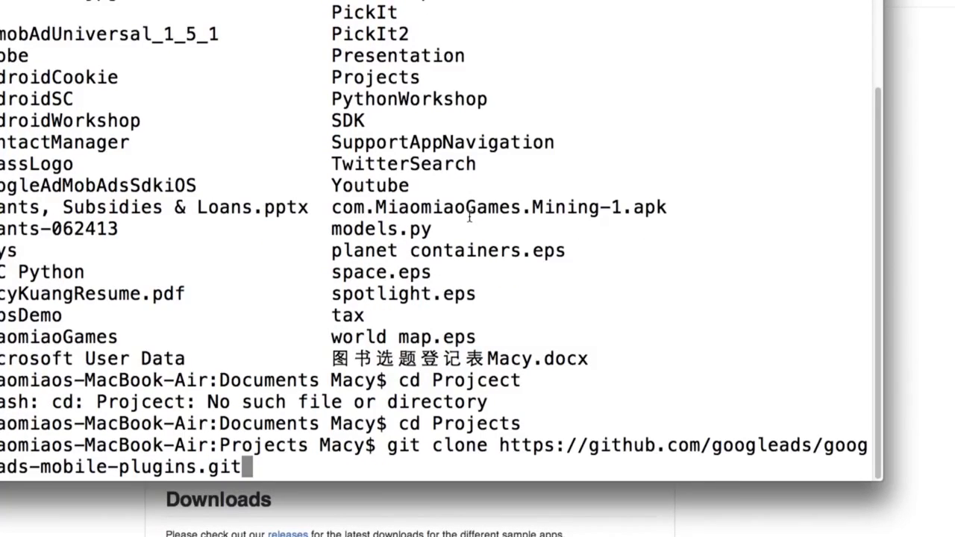
{"action": "key", "text": "Return"}
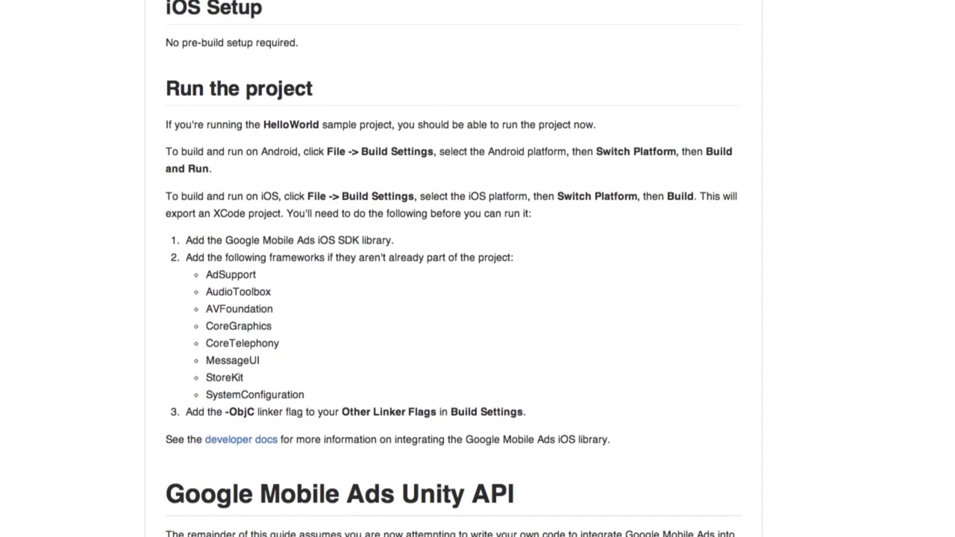
- Launch Unity, bring up its Project Wizard for opening a project, and widen the window to show full paths
{"action": "key", "text": "super+space"}
{"action": "type", "text": "uni"}
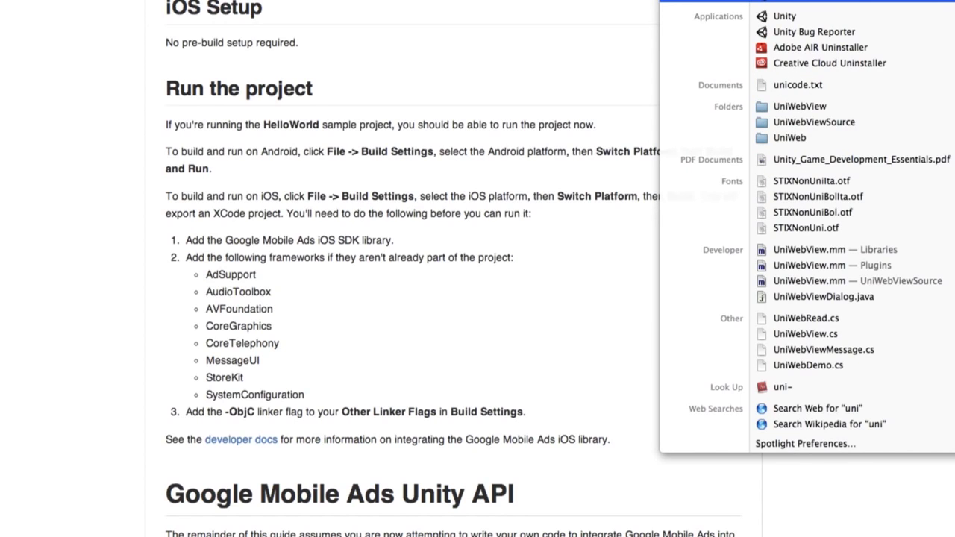
{"action": "key", "text": "Return"}
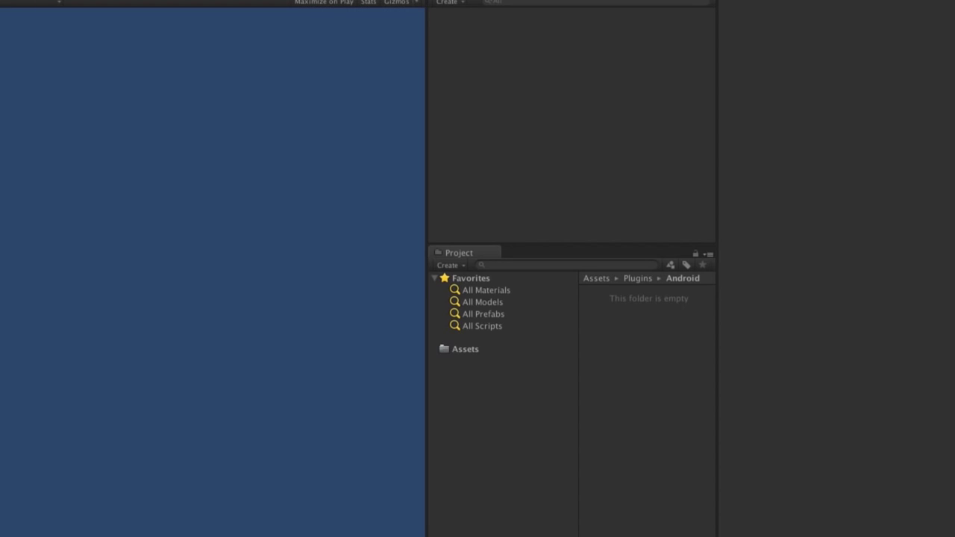
{"action": "left_click", "coordinate": [31, 0]}
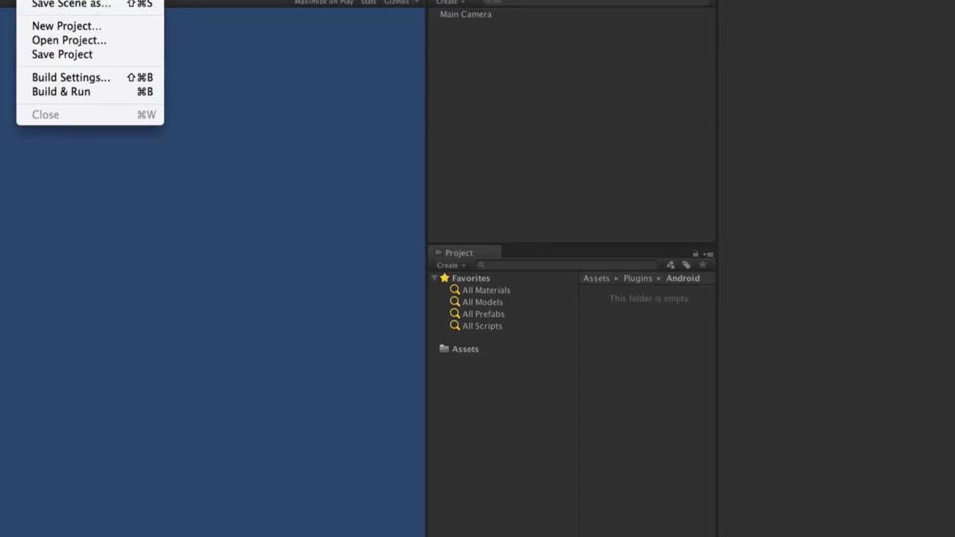
{"action": "left_click", "coordinate": [50, 45]}
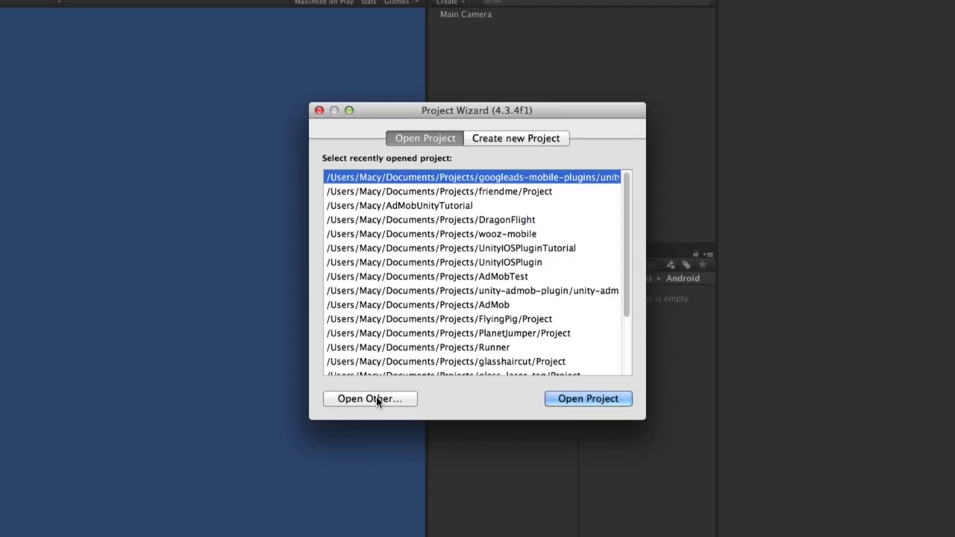
{"action": "left_click_drag", "start_coordinate": [649, 290], "coordinate": [859, 264]}
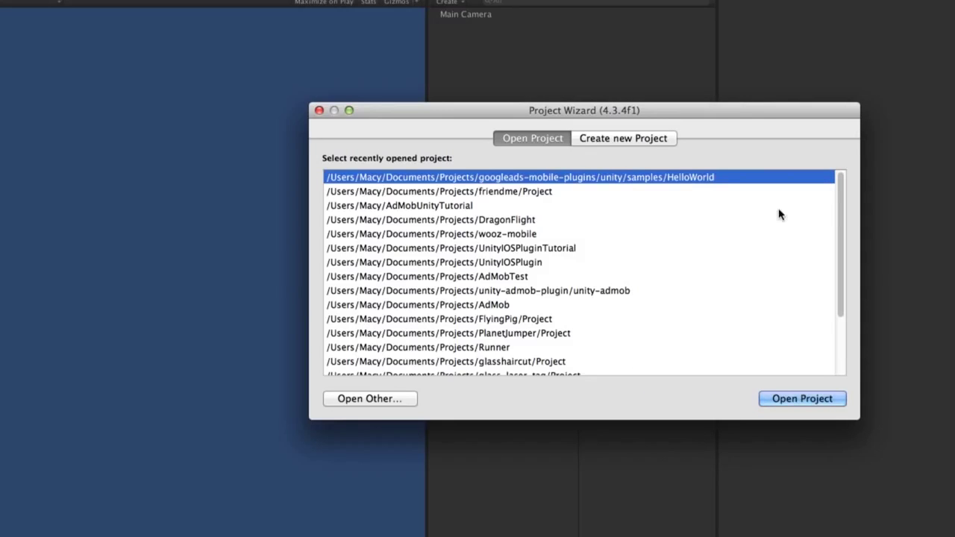
- Browse from the Projects folder to googleads-mobile-plugins/unity/samples and open the HelloWorld folder as the project
{"action": "left_click", "coordinate": [347, 399]}
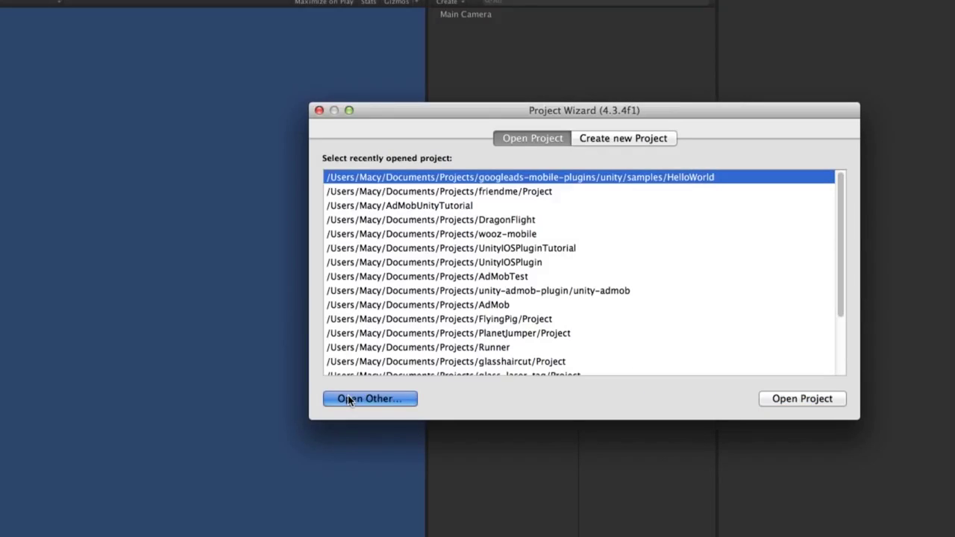
{"action": "left_click", "coordinate": [380, 51]}
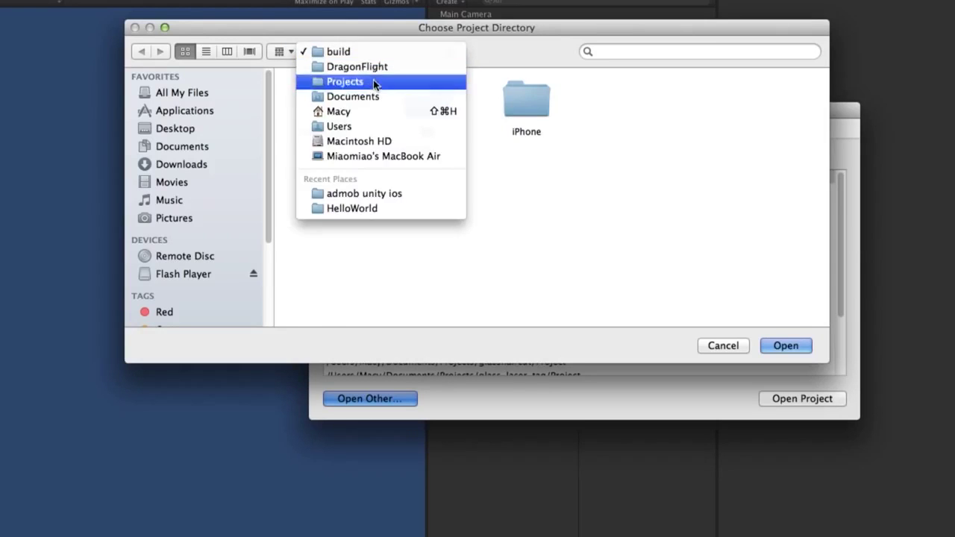
{"action": "left_click", "coordinate": [373, 82]}
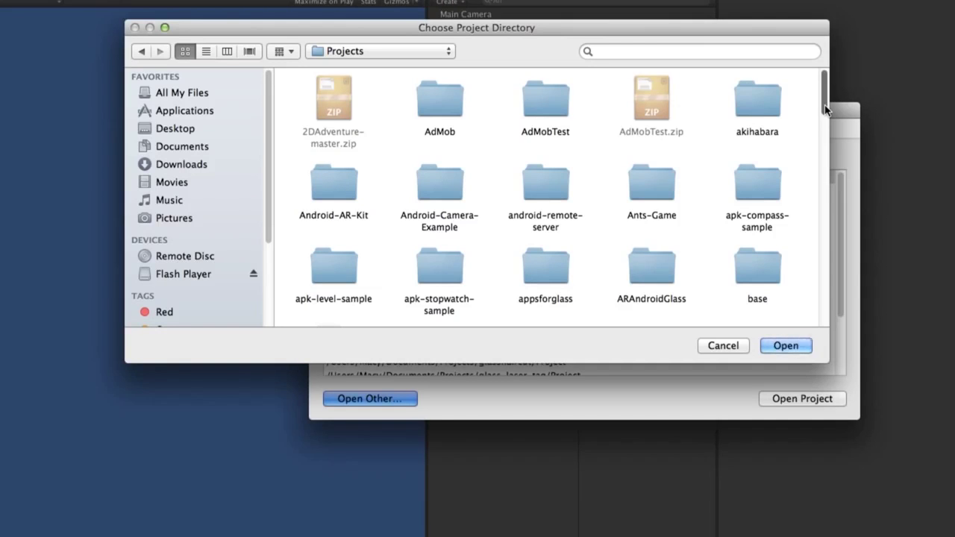
{"action": "left_click_drag", "start_coordinate": [825, 109], "coordinate": [823, 196]}
{"action": "double_click", "coordinate": [335, 213]}
{"action": "double_click", "coordinate": [422, 103]}
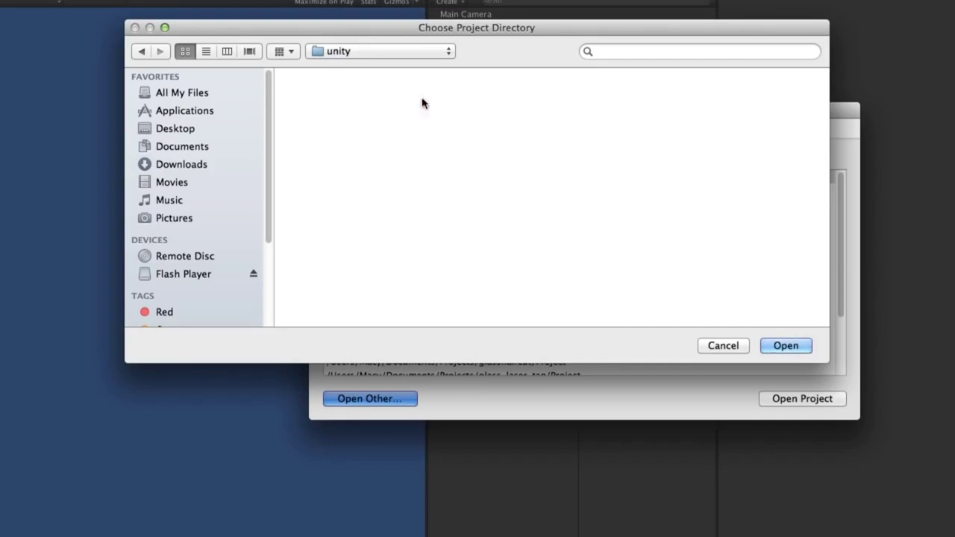
{"action": "left_click", "coordinate": [423, 99]}
{"action": "double_click", "coordinate": [422, 99]}
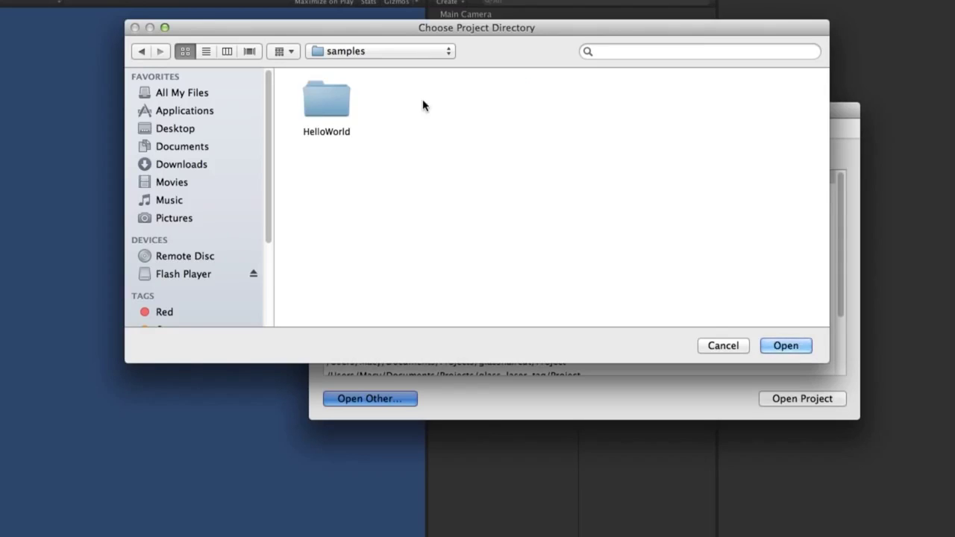
{"action": "left_click", "coordinate": [331, 87]}
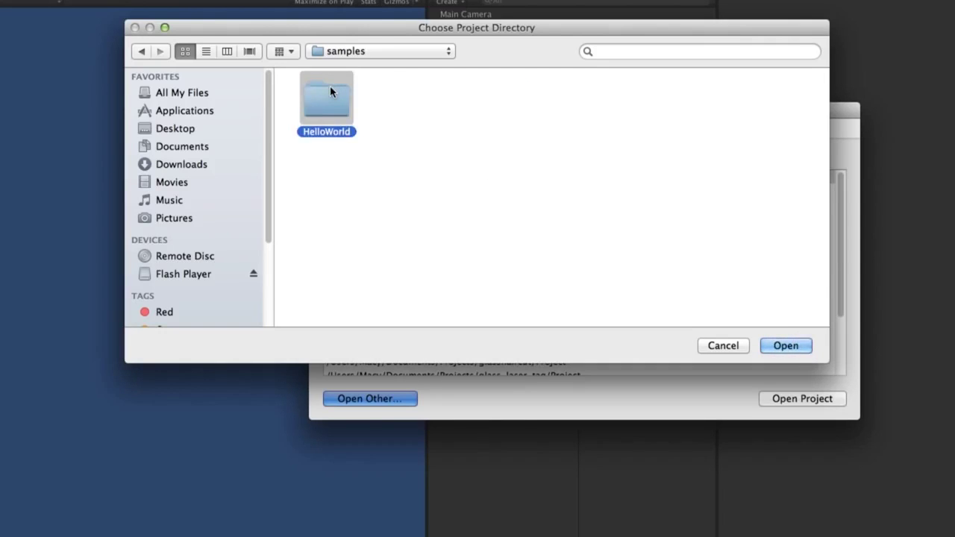
{"action": "double_click", "coordinate": [329, 87]}
{"action": "left_click", "coordinate": [787, 346]}
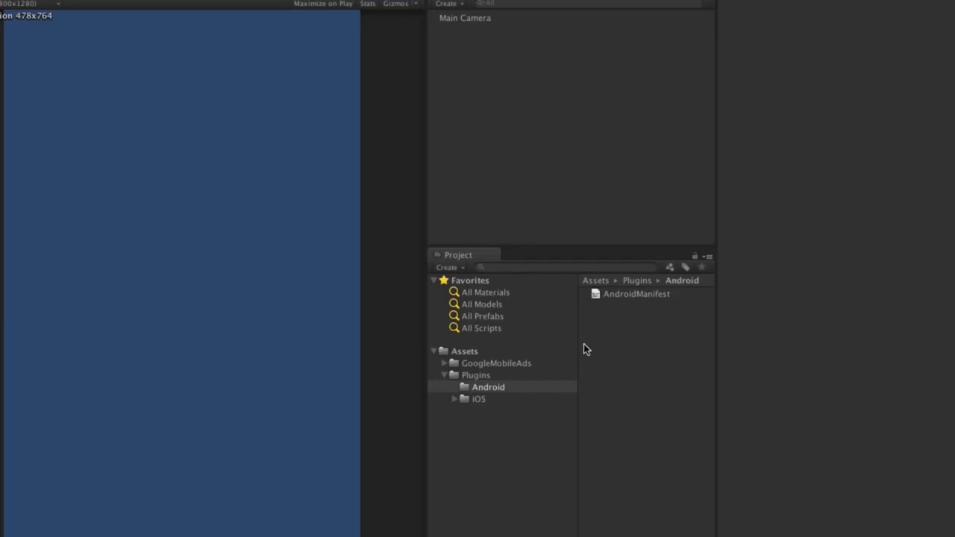
- Select AndroidManifest in Assets/Plugins/Android and examine the guide's required meta-data tag, AdActivity declaration and INTERNET permission
{"action": "left_click", "coordinate": [628, 297]}
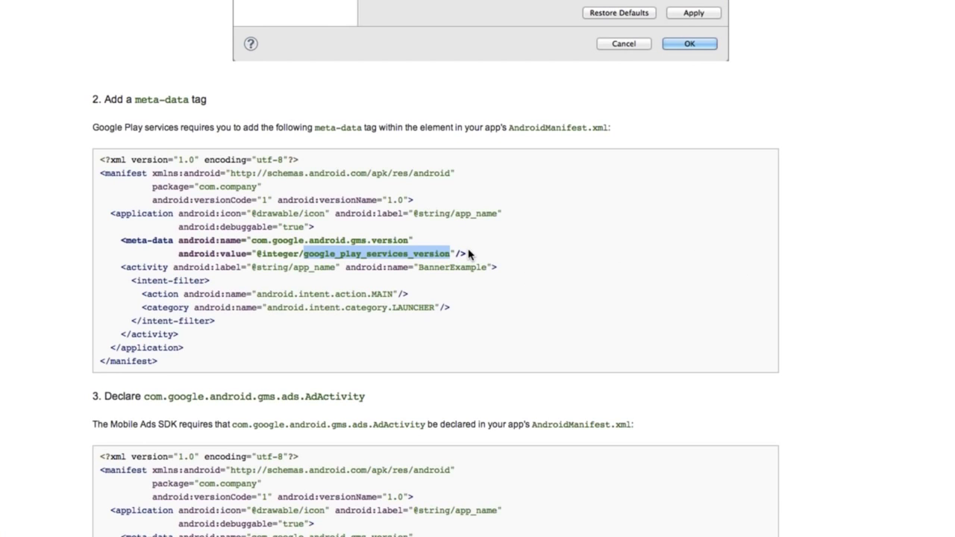
{"action": "left_click", "coordinate": [468, 256]}
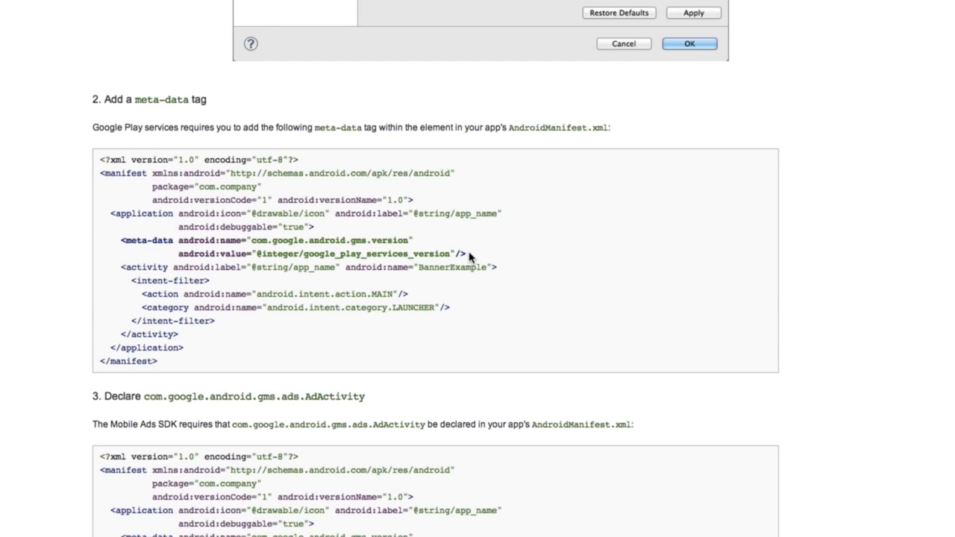
{"action": "left_click_drag", "start_coordinate": [468, 255], "coordinate": [122, 240]}
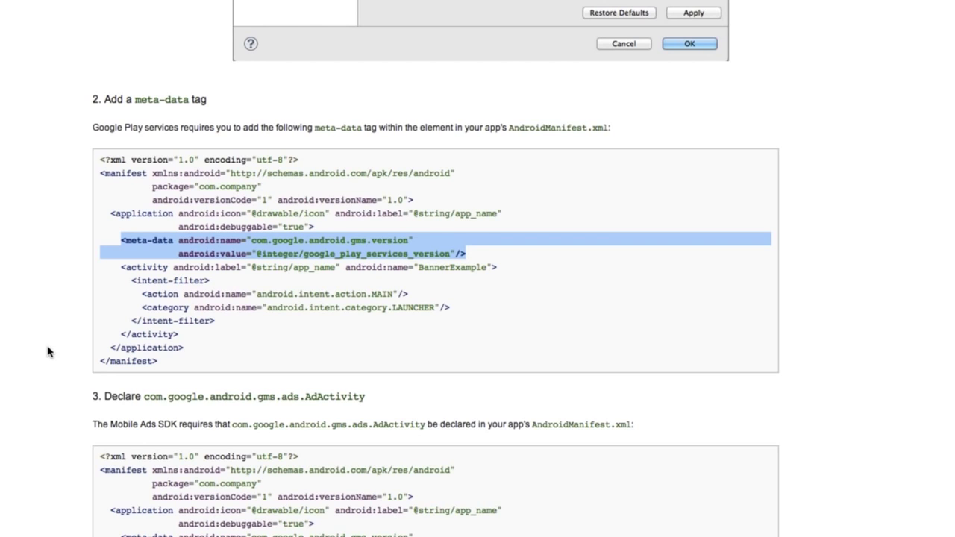
{"action": "scroll", "coordinate": [691, 372], "scroll_direction": "down", "scroll_amount": 8}
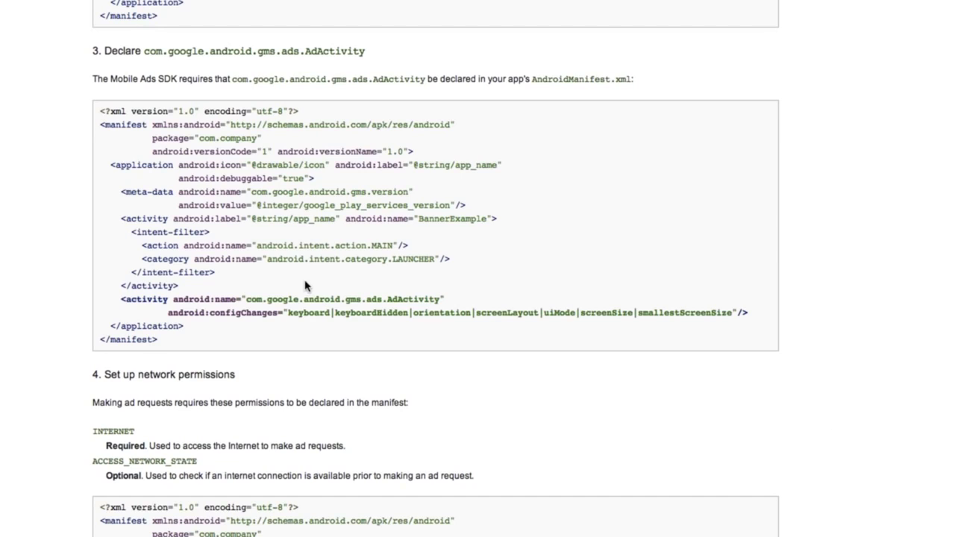
{"action": "left_click_drag", "start_coordinate": [122, 299], "coordinate": [763, 313]}
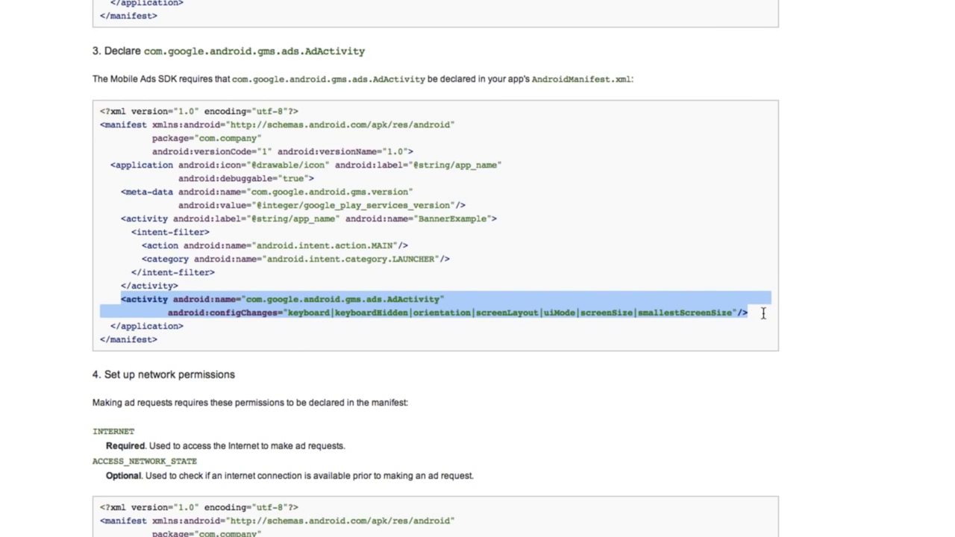
{"action": "left_click", "coordinate": [763, 313]}
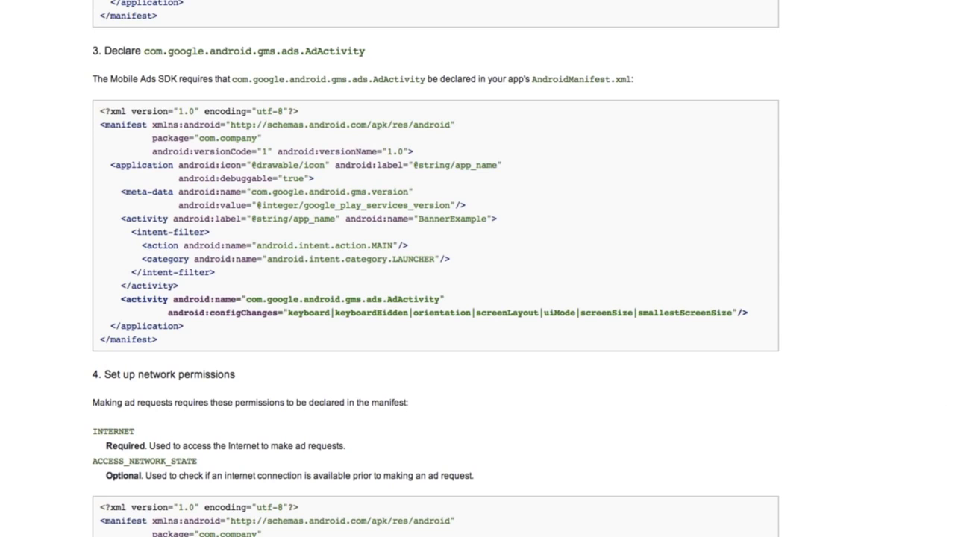
{"action": "scroll", "coordinate": [435, 298], "scroll_direction": "down", "scroll_amount": 5}
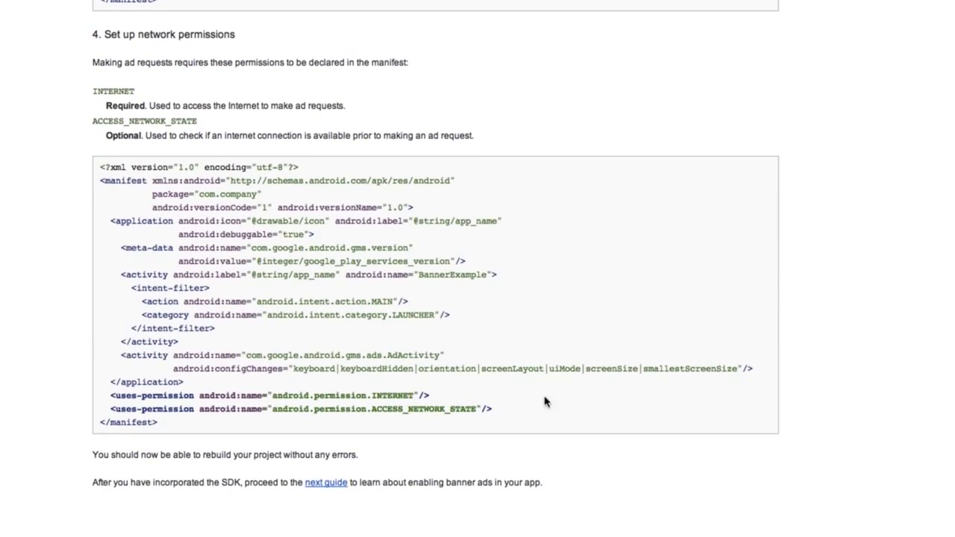
{"action": "left_click_drag", "start_coordinate": [443, 396], "coordinate": [110, 394]}
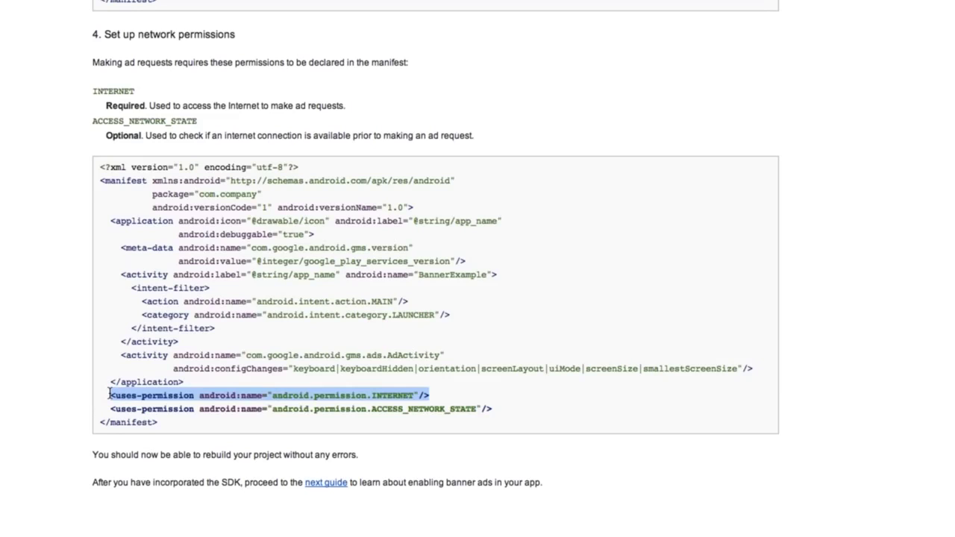
- Examine the INTERNET and ACCESS_NETWORK_STATE permission lines in the guide's sample manifest
{"action": "left_click", "coordinate": [110, 394]}
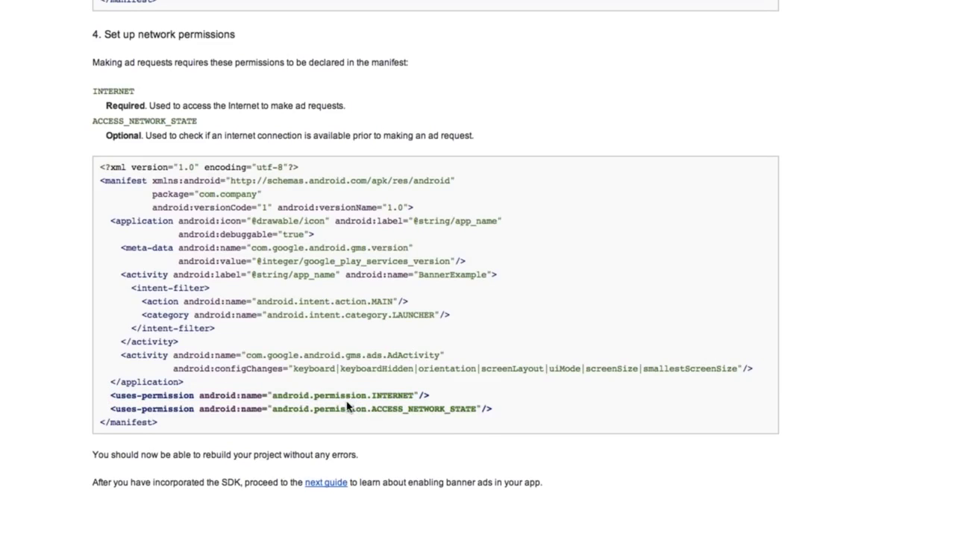
{"action": "left_click_drag", "start_coordinate": [502, 413], "coordinate": [112, 410]}
{"action": "left_click", "coordinate": [111, 411]}
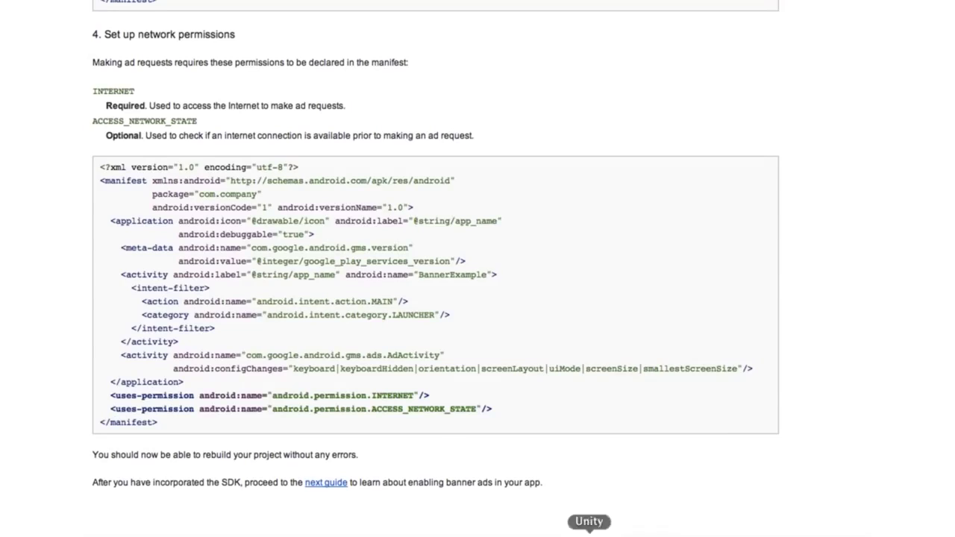
- Switch to Unity, reveal the Assets/Plugins/Android folder in Finder, and reposition its window
{"action": "left_click", "coordinate": [589, 531]}
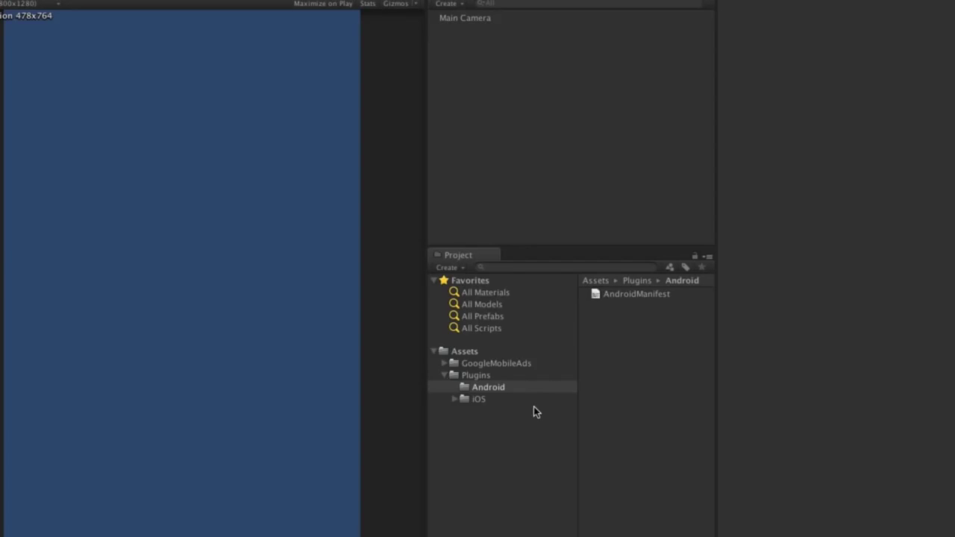
{"action": "right_click", "coordinate": [500, 388]}
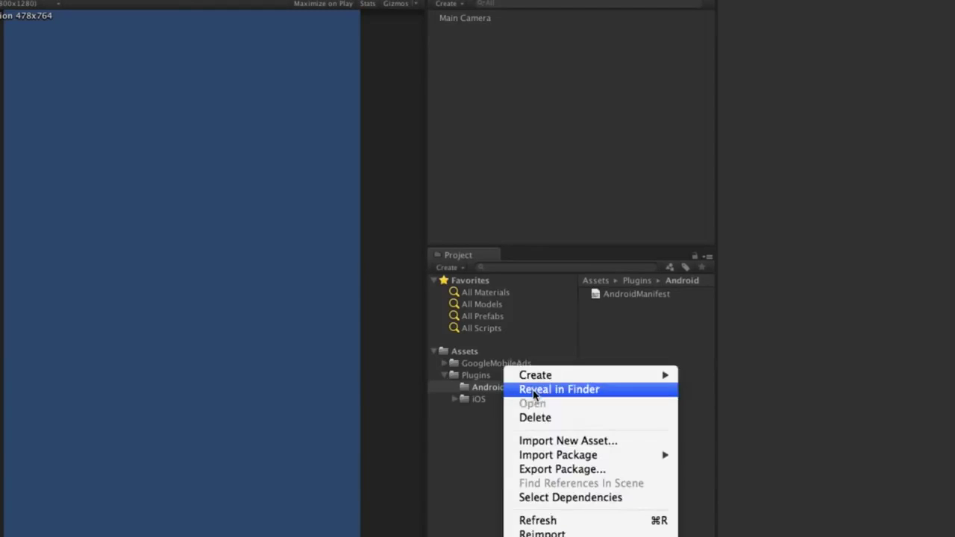
{"action": "left_click", "coordinate": [534, 394]}
{"action": "left_click_drag", "start_coordinate": [569, 32], "coordinate": [641, 39]}
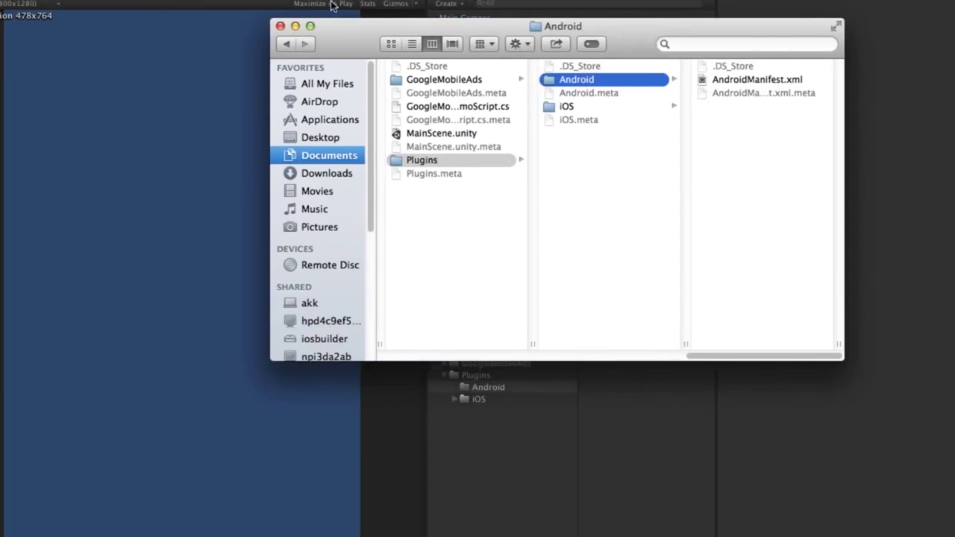
- Open a second Finder window, browse to Documents/SDK/android-sdk-macosx, and place it beside the Android plugins folder window
{"action": "left_click", "coordinate": [33, 0]}
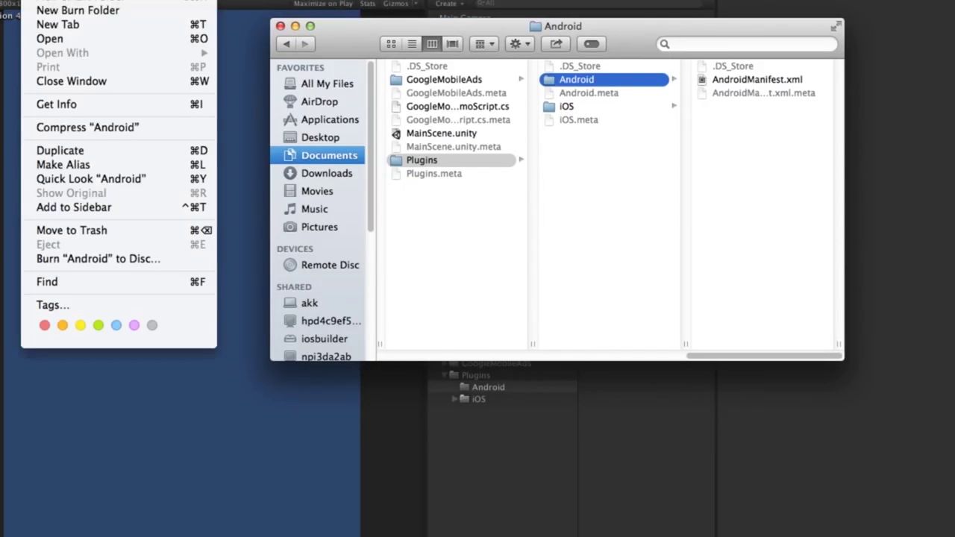
{"action": "left_click", "coordinate": [70, 0]}
{"action": "left_click_drag", "start_coordinate": [246, 74], "coordinate": [180, 102]}
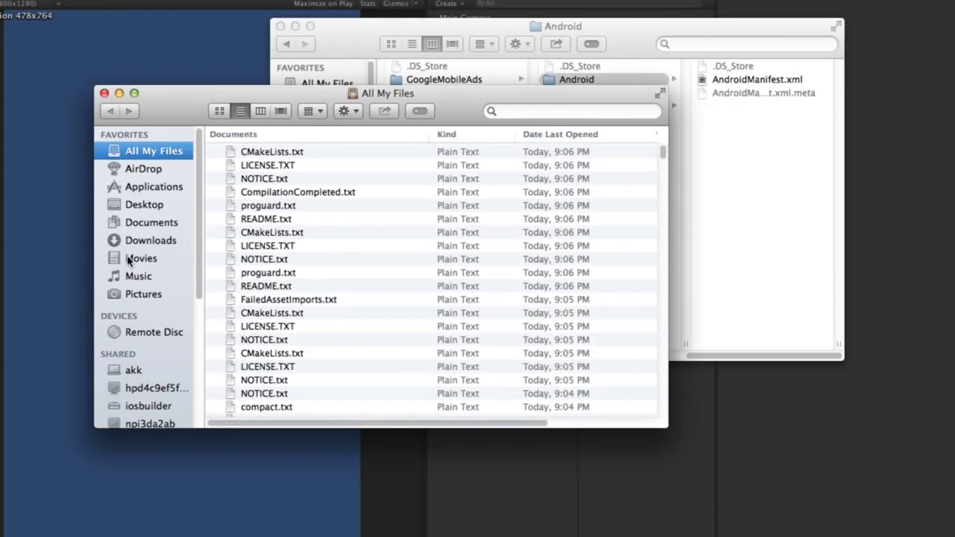
{"action": "left_click", "coordinate": [152, 225]}
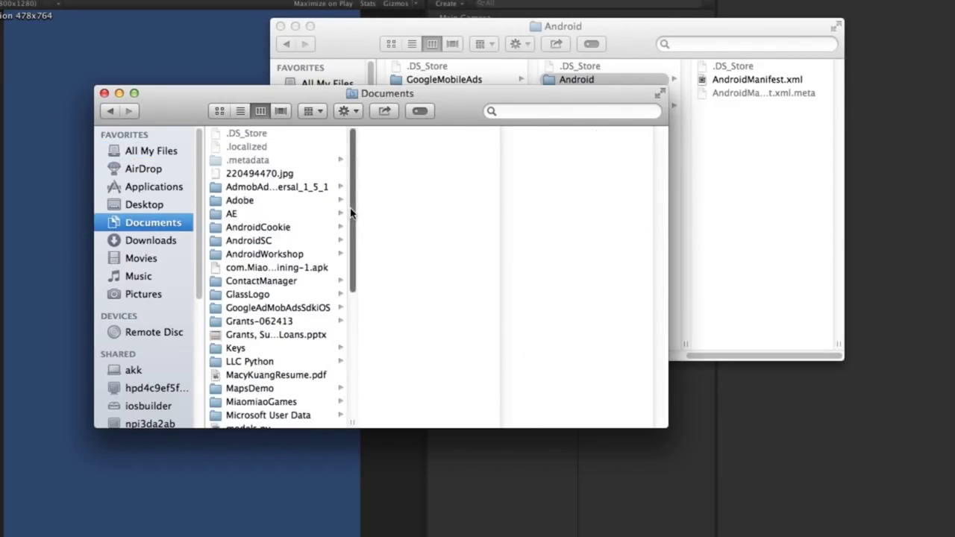
{"action": "scroll", "coordinate": [341, 264], "scroll_direction": "down", "scroll_amount": 10}
{"action": "left_click", "coordinate": [280, 322]}
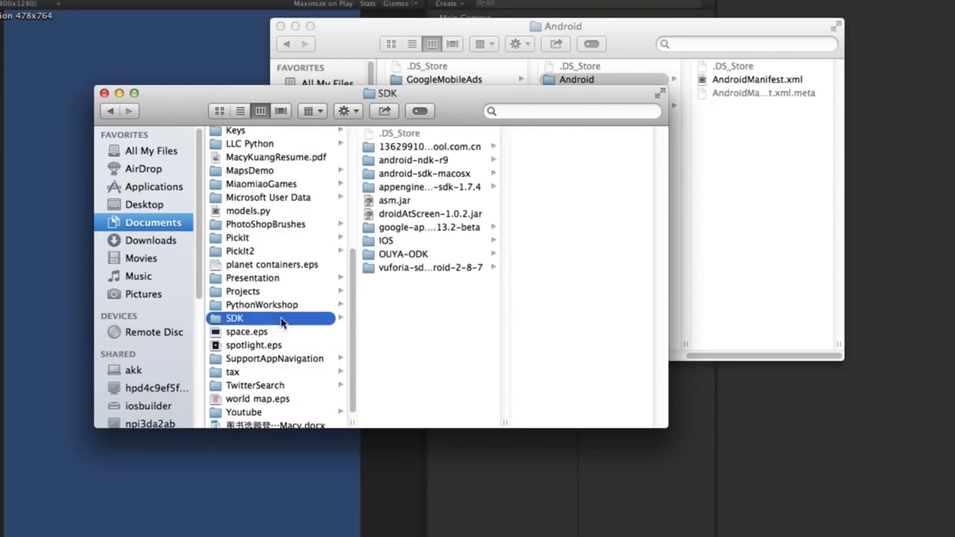
{"action": "left_click", "coordinate": [459, 175]}
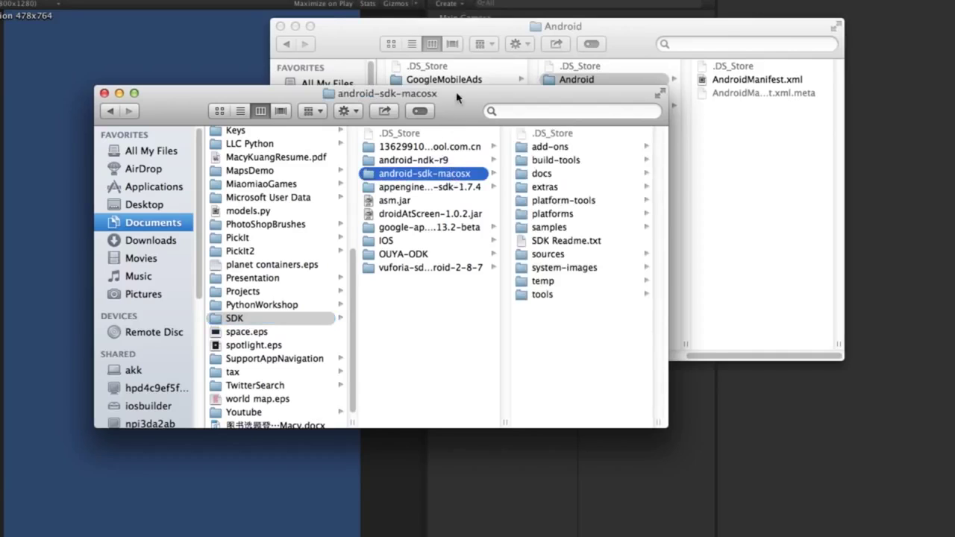
{"action": "left_click_drag", "start_coordinate": [457, 97], "coordinate": [322, 116]}
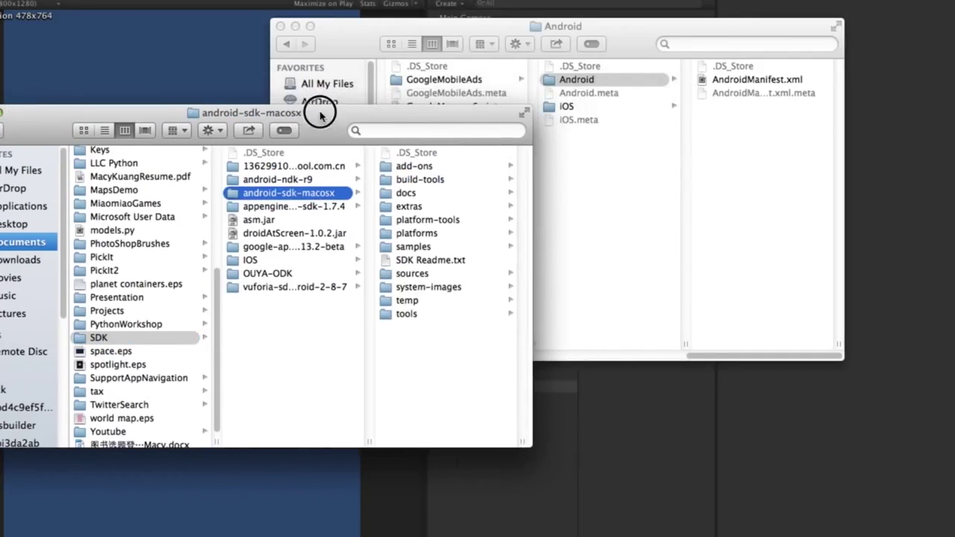
- Browse in the Android SDK to extras/google/google_play_services/libproject and select the google-play-services_lib folder
{"action": "left_click", "coordinate": [423, 209]}
{"action": "left_click", "coordinate": [423, 170]}
{"action": "left_click", "coordinate": [422, 154]}
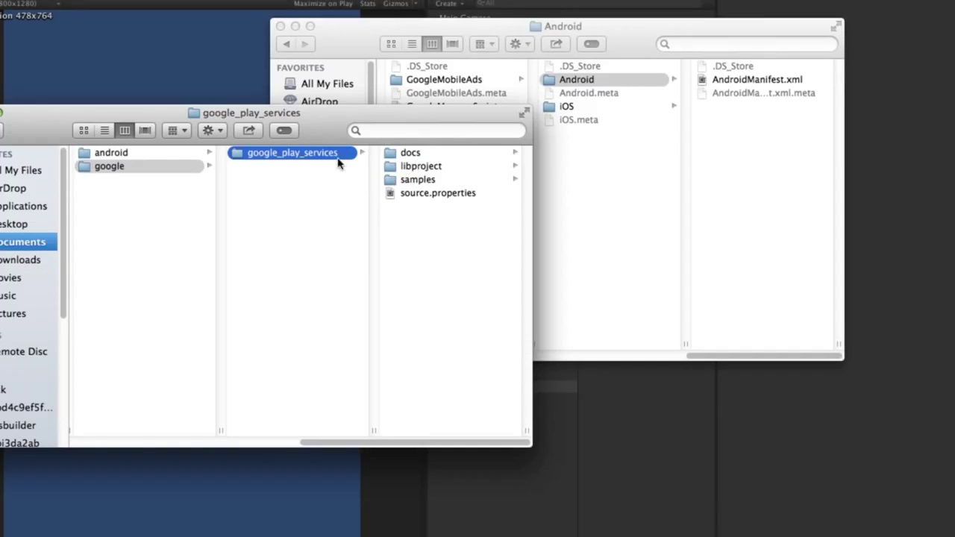
{"action": "left_click", "coordinate": [411, 168]}
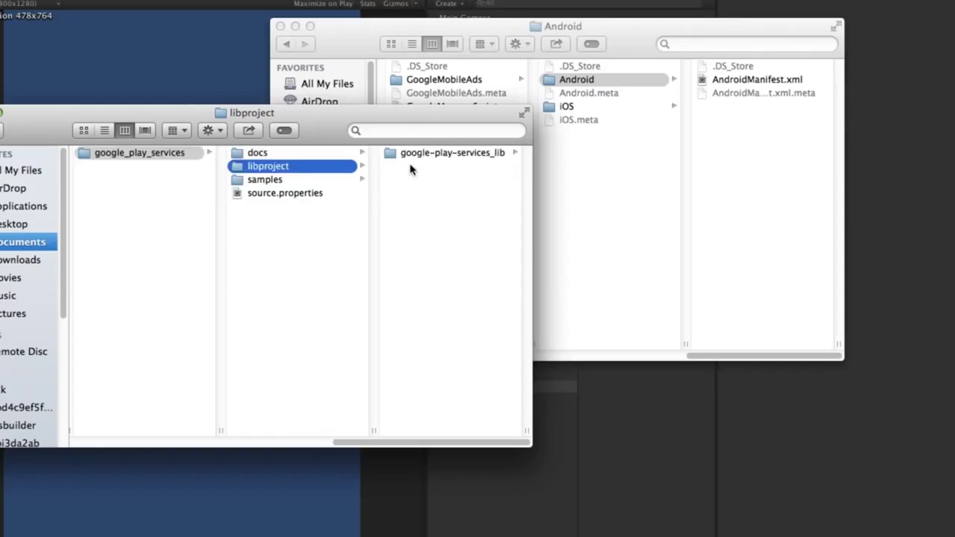
{"action": "left_click", "coordinate": [414, 152]}
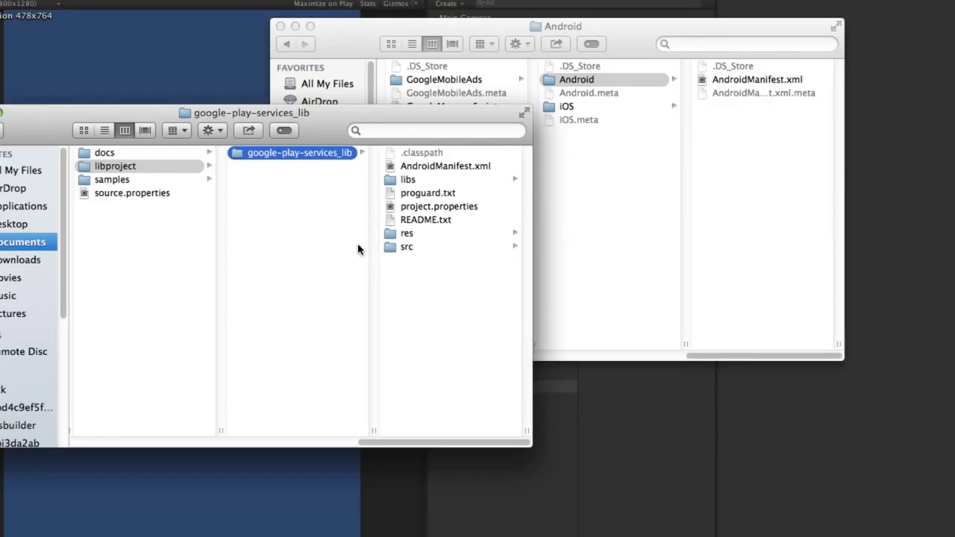
- Copy the google-play-services_lib folder and paste it into the Unity project's Plugins/Android folder
{"action": "right_click", "coordinate": [316, 150]}
{"action": "left_click", "coordinate": [366, 309]}
{"action": "left_click", "coordinate": [630, 179]}
{"action": "right_click", "coordinate": [759, 151]}
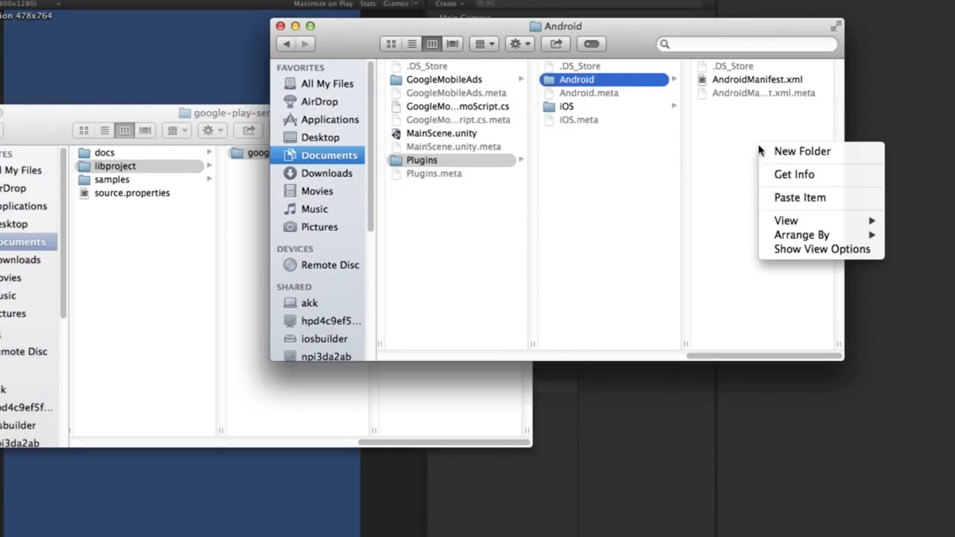
{"action": "left_click", "coordinate": [779, 199]}
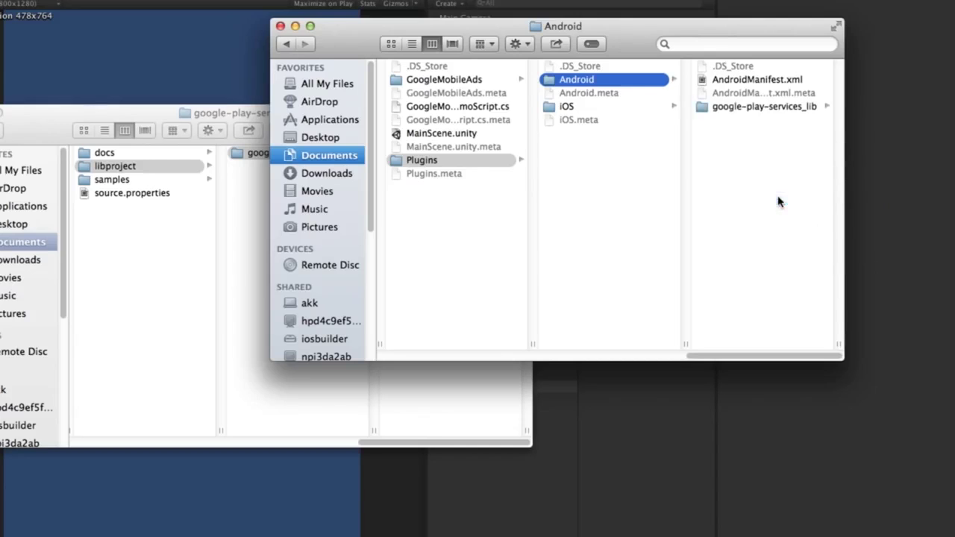
- Switch to Eclipse and start an import using Existing Android Code Into Workspace as the source
{"action": "left_click", "coordinate": [858, 142]}
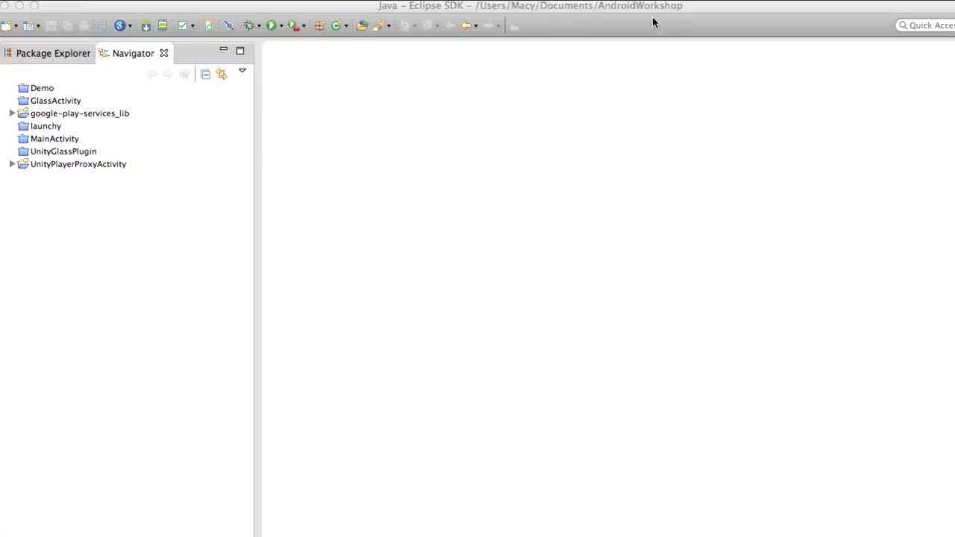
{"action": "left_click", "coordinate": [652, 15]}
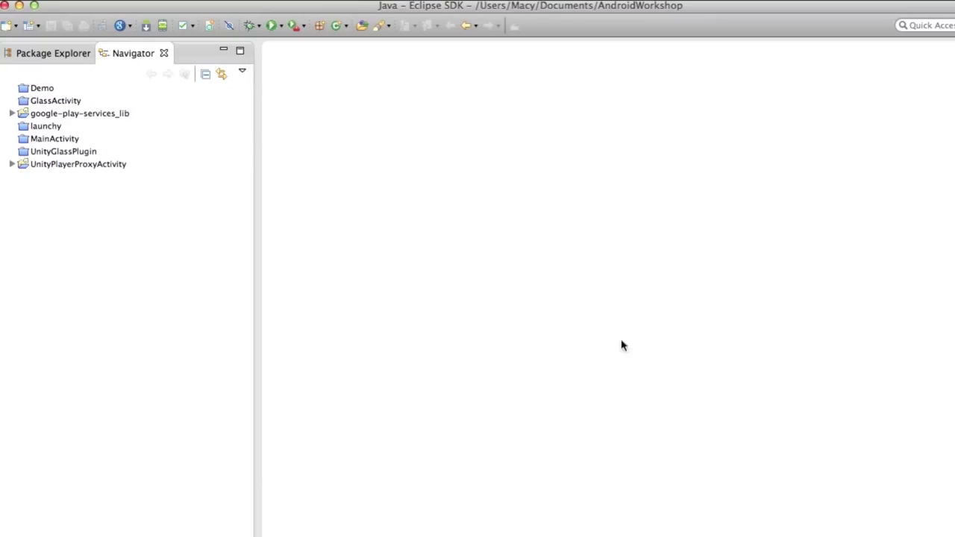
{"action": "right_click", "coordinate": [136, 215]}
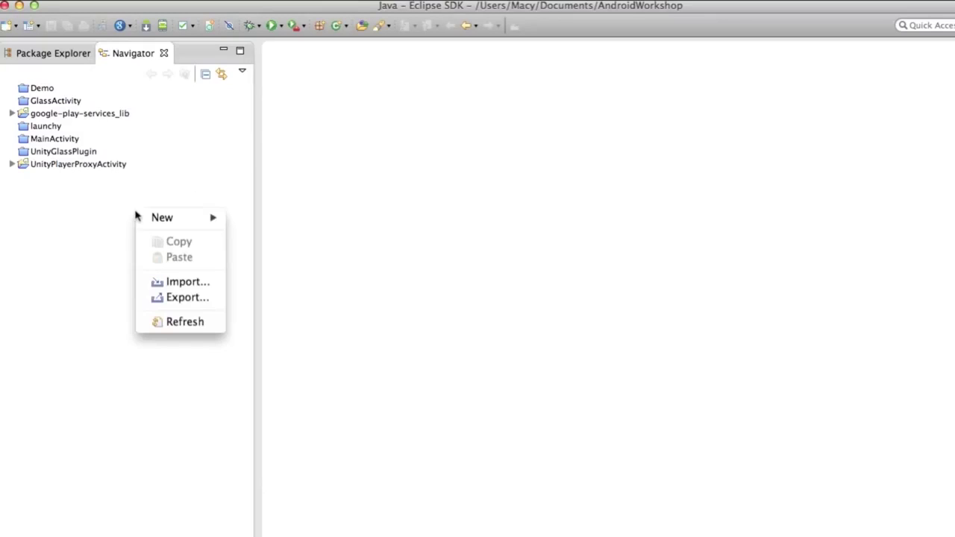
{"action": "left_click", "coordinate": [157, 282]}
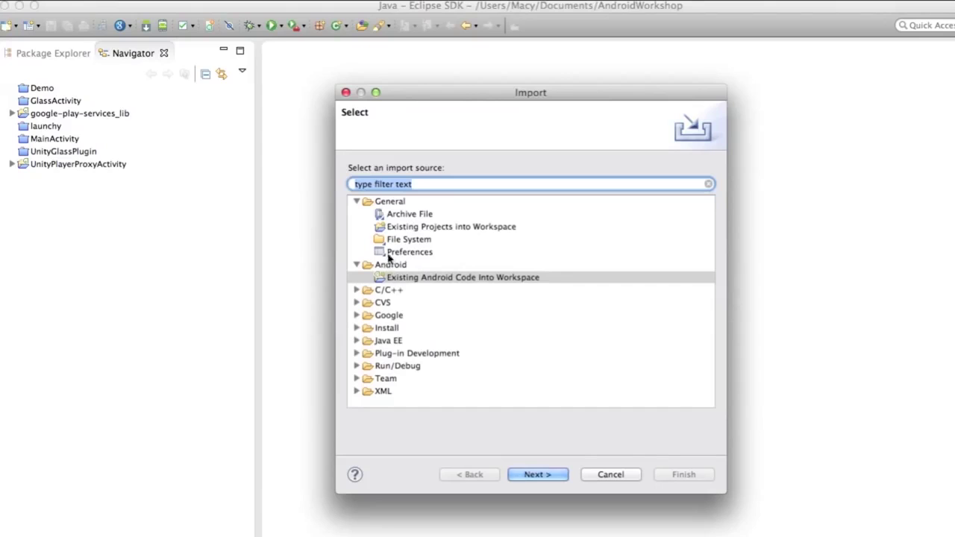
{"action": "left_click", "coordinate": [403, 279]}
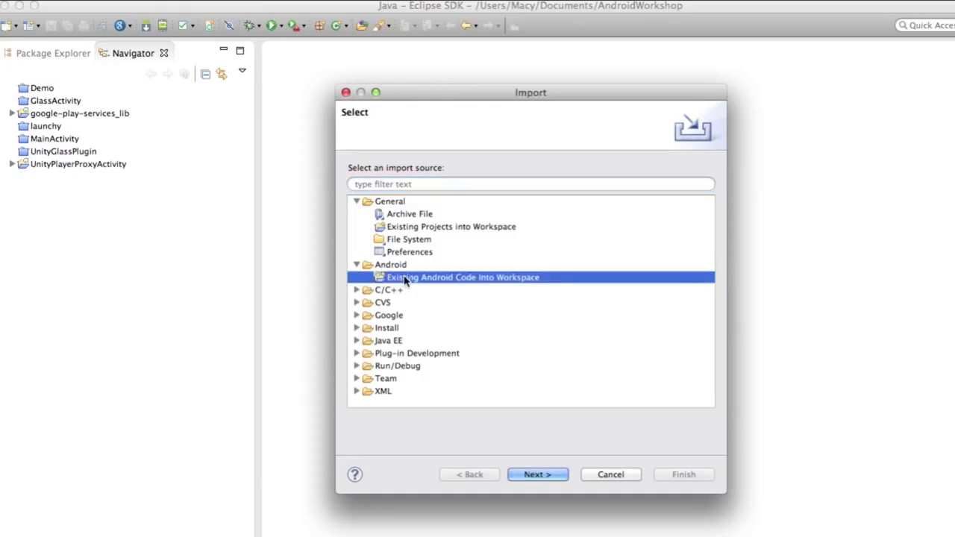
{"action": "left_click", "coordinate": [537, 475]}
- Choose googleads-mobile-plugins/unity/source/plugin-library as the root directory and import the AdActivity project it contains
{"action": "left_click", "coordinate": [697, 169]}
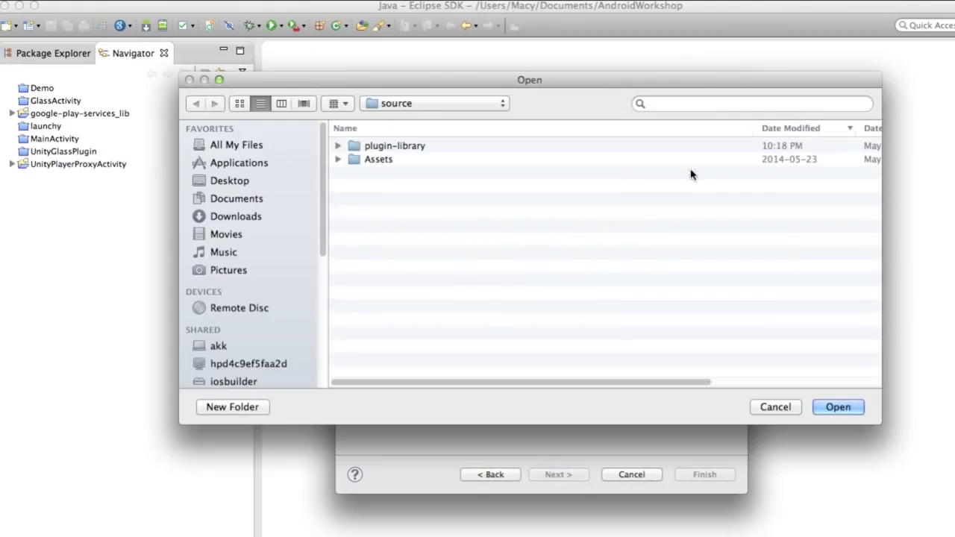
{"action": "left_click", "coordinate": [452, 109]}
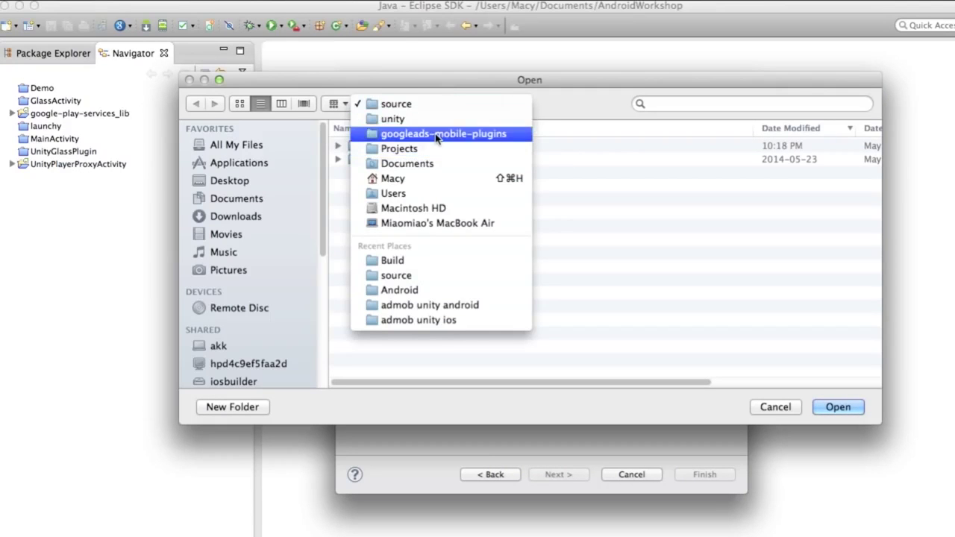
{"action": "left_click", "coordinate": [438, 136]}
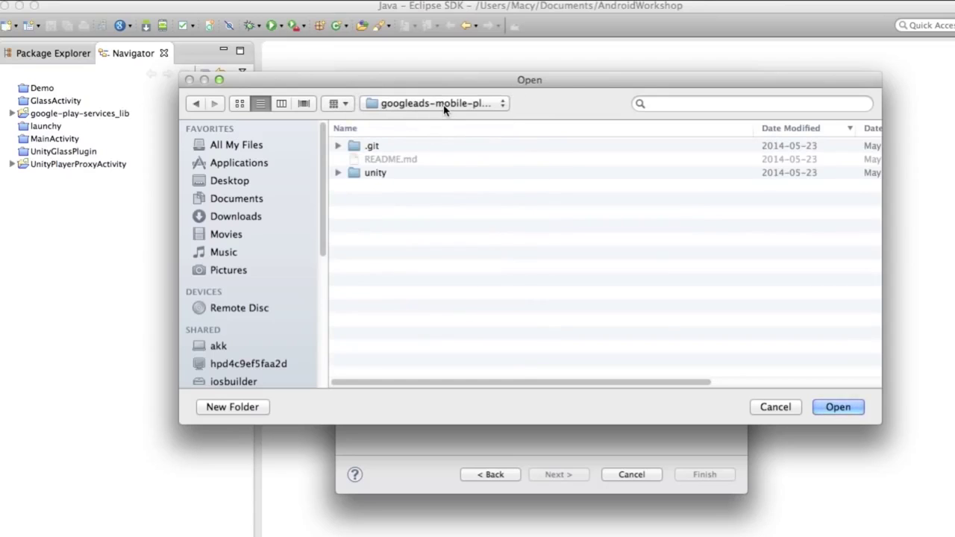
{"action": "left_click", "coordinate": [444, 110]}
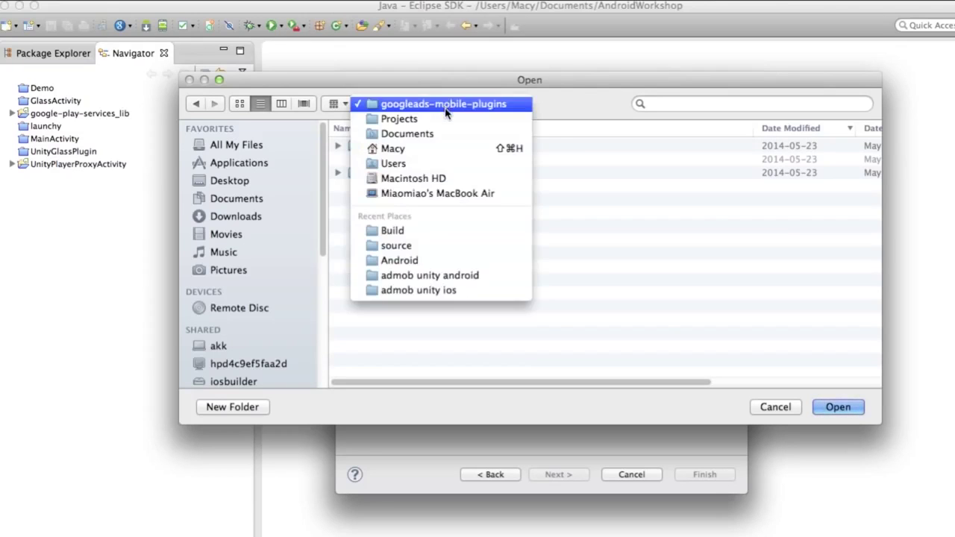
{"action": "left_click", "coordinate": [559, 117]}
{"action": "double_click", "coordinate": [395, 173]}
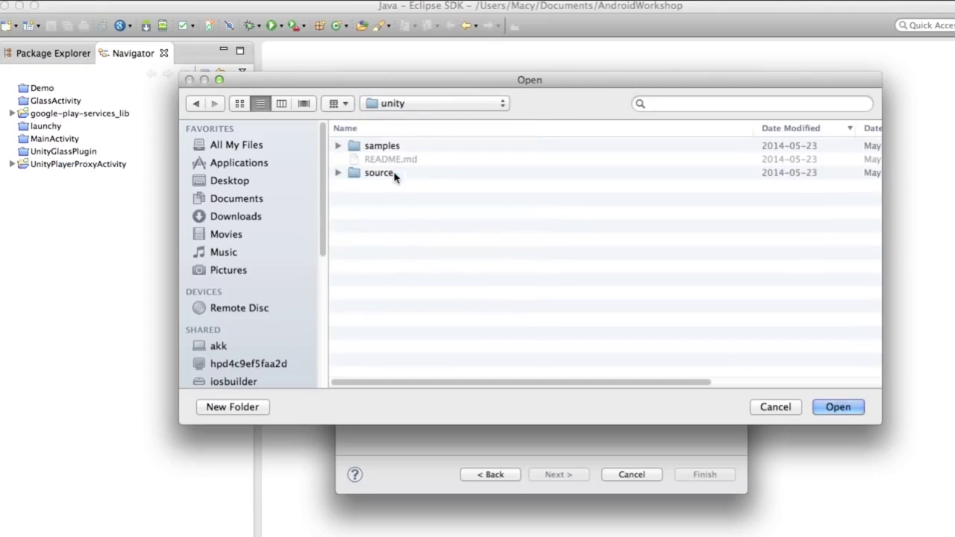
{"action": "double_click", "coordinate": [386, 174]}
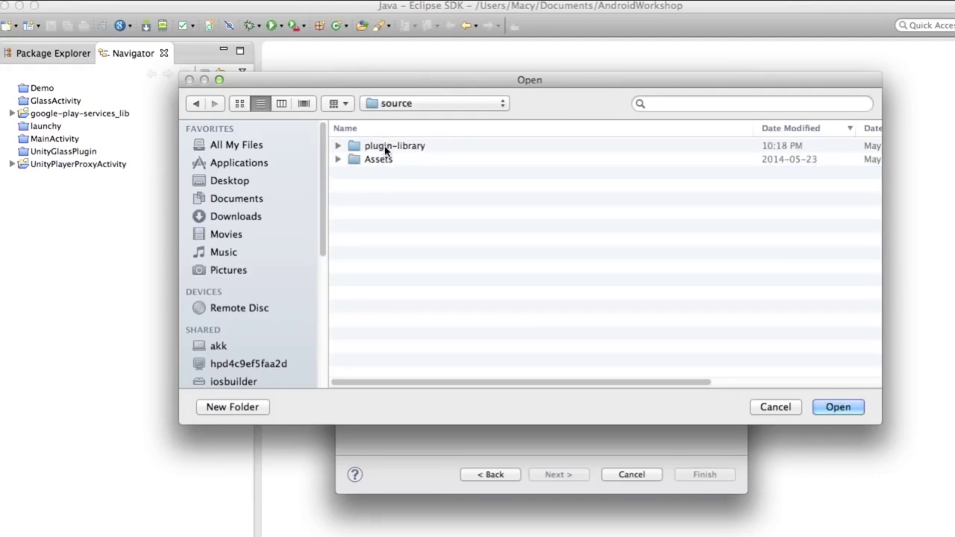
{"action": "double_click", "coordinate": [385, 147]}
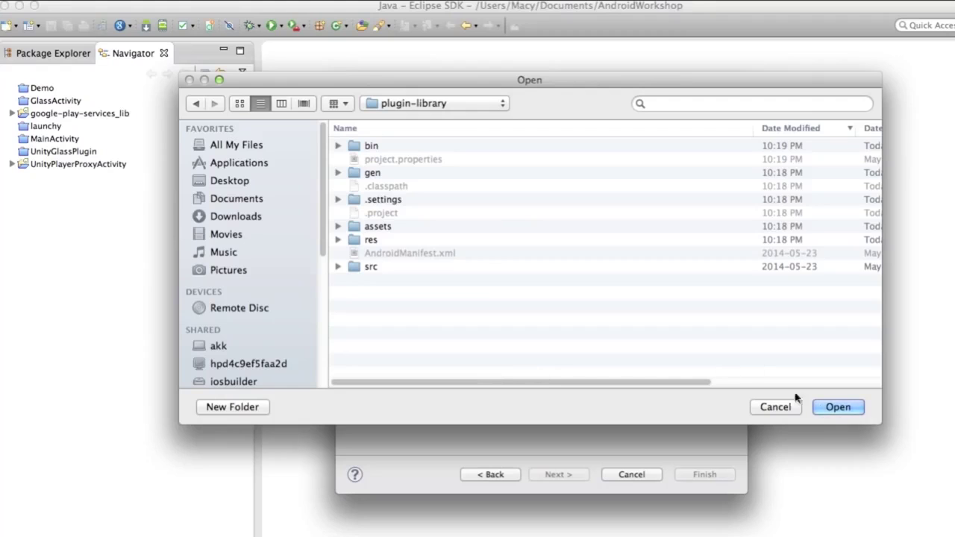
{"action": "left_click", "coordinate": [837, 408]}
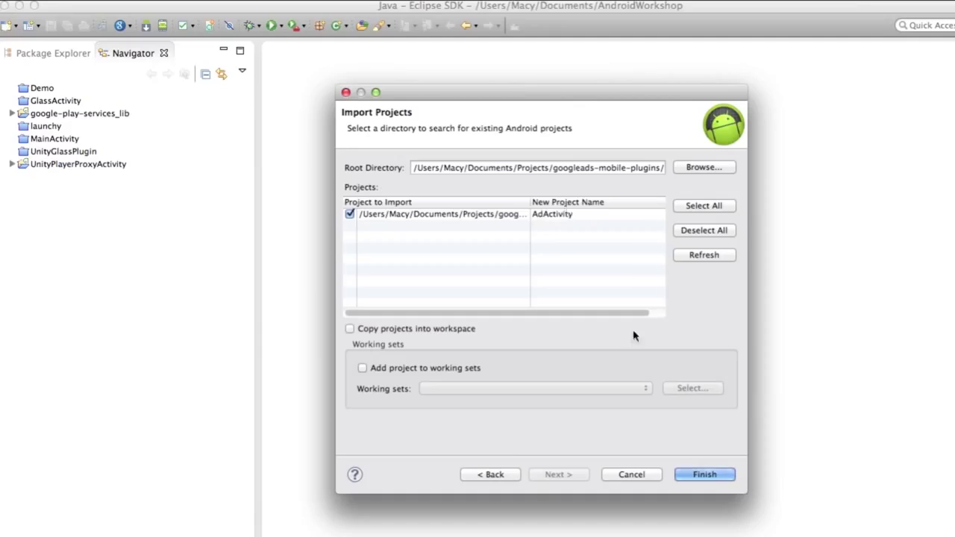
{"action": "left_click", "coordinate": [703, 475]}
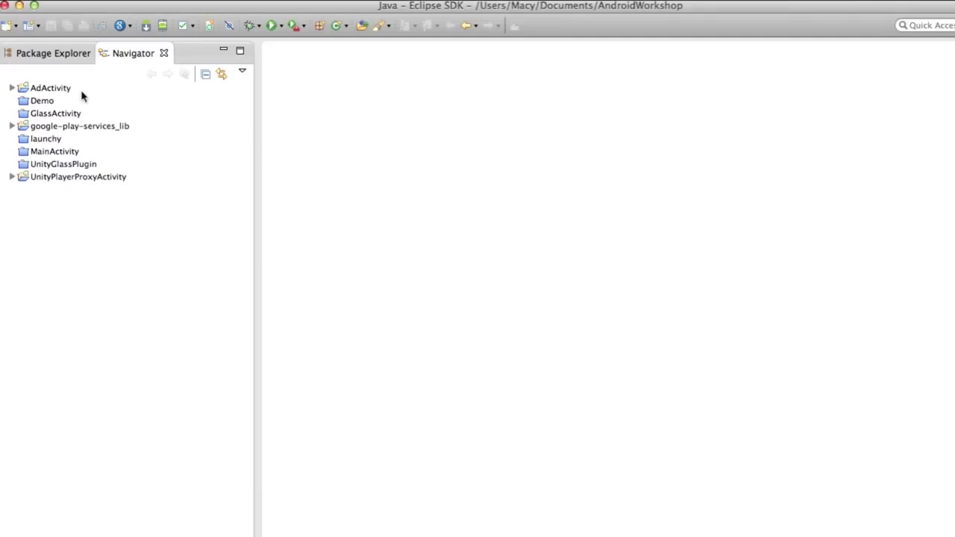
- Expand the google-play-services_lib project in the Navigator to check its contents, and collapse it again
{"action": "left_click", "coordinate": [12, 126]}
{"action": "left_click", "coordinate": [11, 126]}
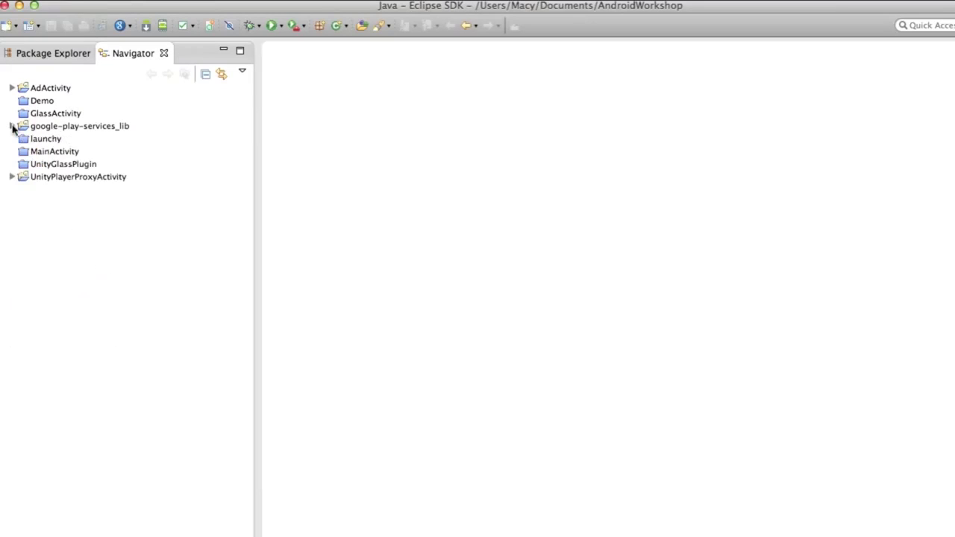
{"action": "left_click", "coordinate": [62, 129]}
{"action": "left_click", "coordinate": [12, 126]}
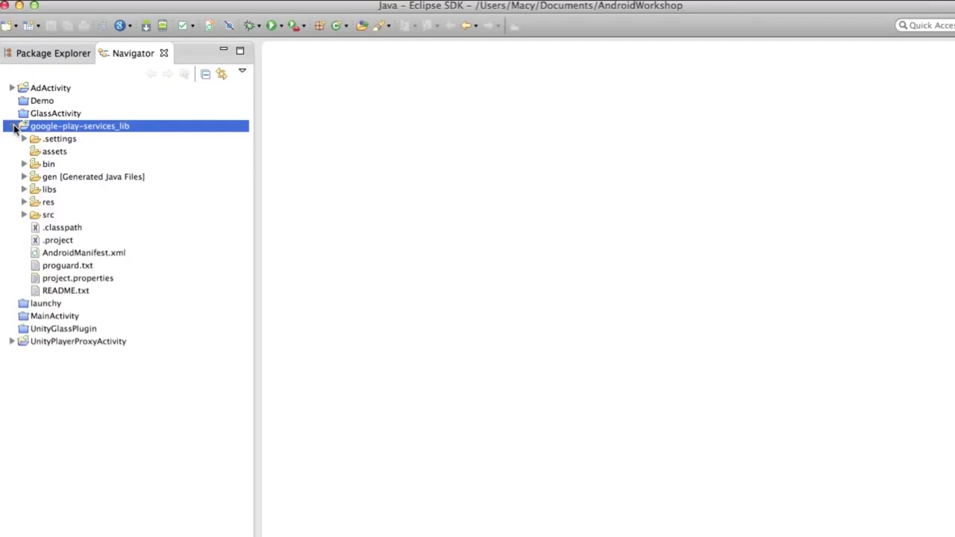
{"action": "left_click", "coordinate": [13, 126]}
- Start importing existing Android code into the workspace and browse to Documents/SDK/android-sdk-macosx for the root directory
{"action": "right_click", "coordinate": [96, 251]}
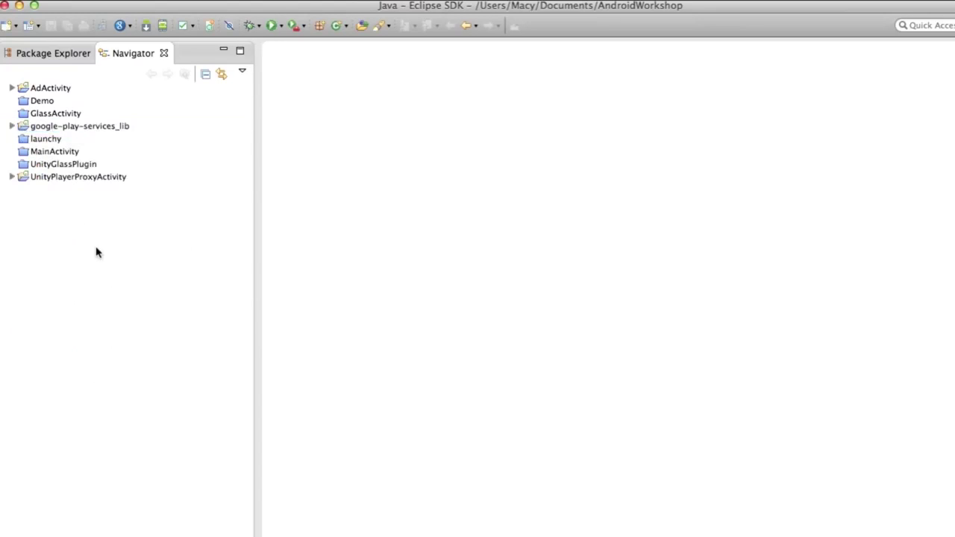
{"action": "left_click", "coordinate": [137, 323]}
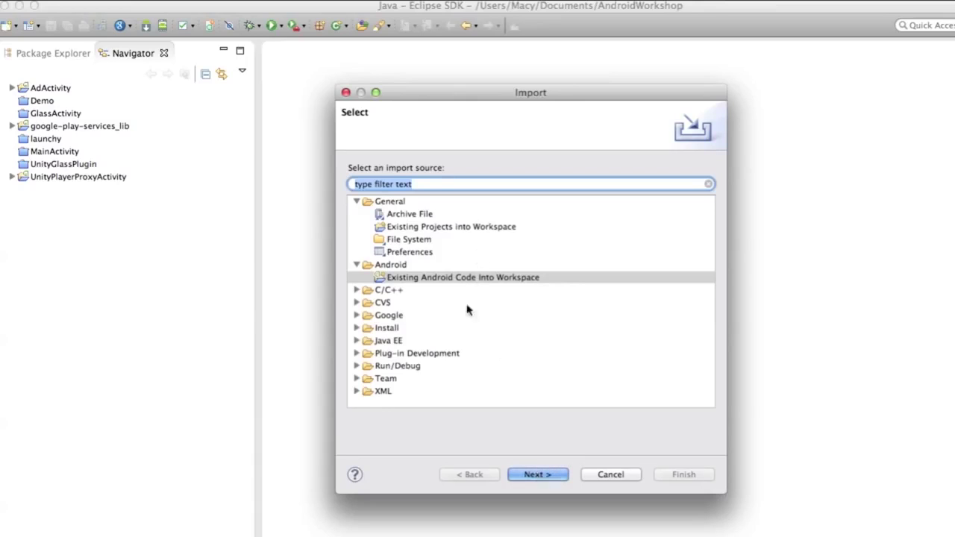
{"action": "left_click", "coordinate": [535, 476]}
{"action": "left_click", "coordinate": [709, 170]}
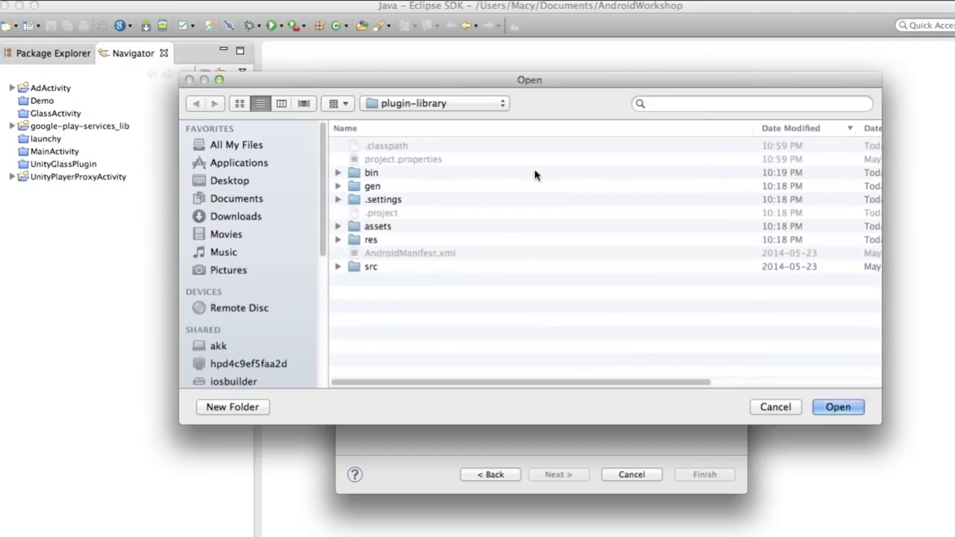
{"action": "left_click", "coordinate": [269, 199]}
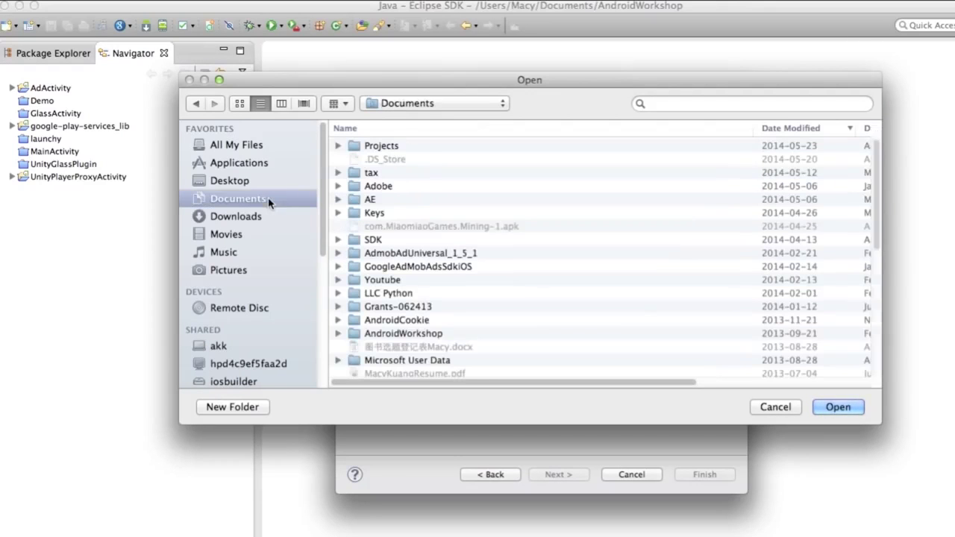
{"action": "double_click", "coordinate": [435, 237]}
{"action": "double_click", "coordinate": [452, 148]}
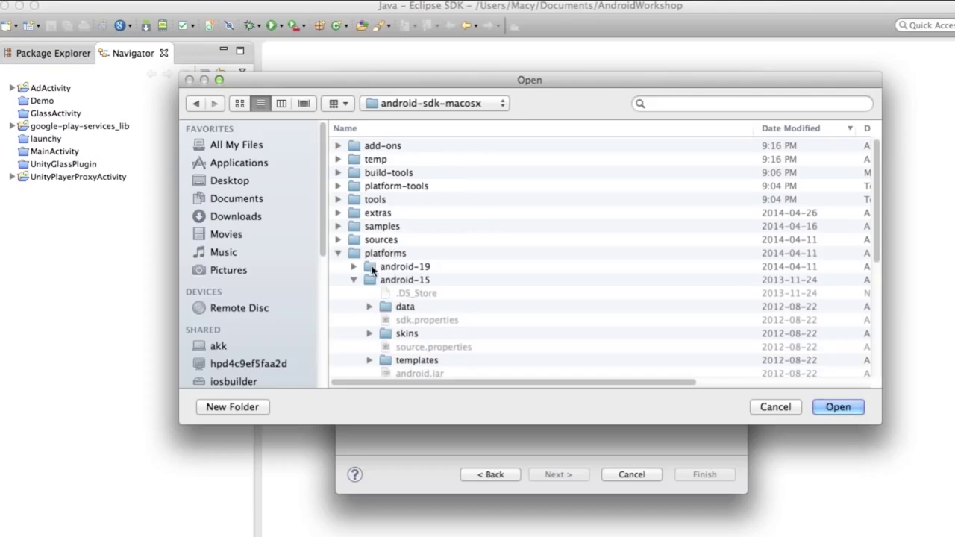
- Choose extras/google/google_play_services/libproject as the import's root directory, and close the import without finishing it
{"action": "left_click", "coordinate": [338, 253]}
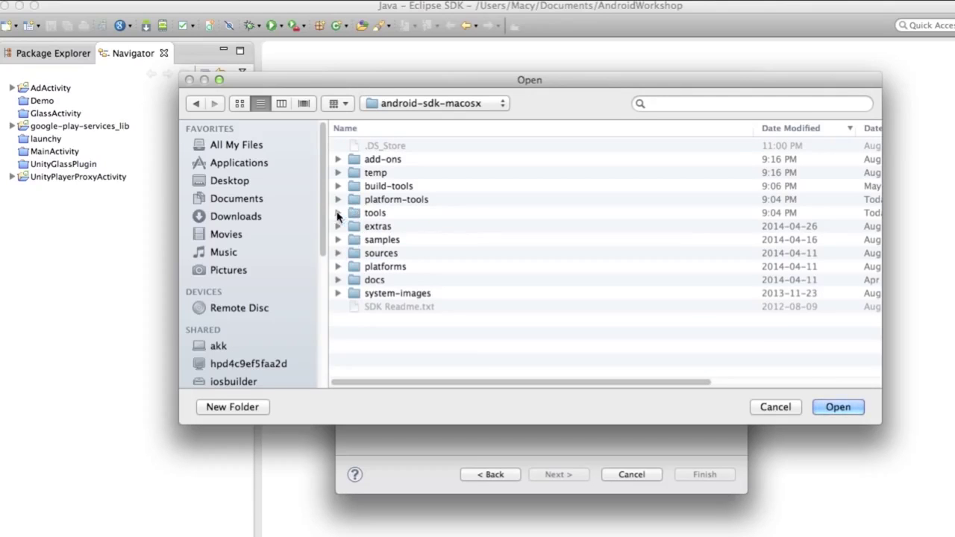
{"action": "left_click", "coordinate": [337, 227]}
{"action": "left_click", "coordinate": [353, 239]}
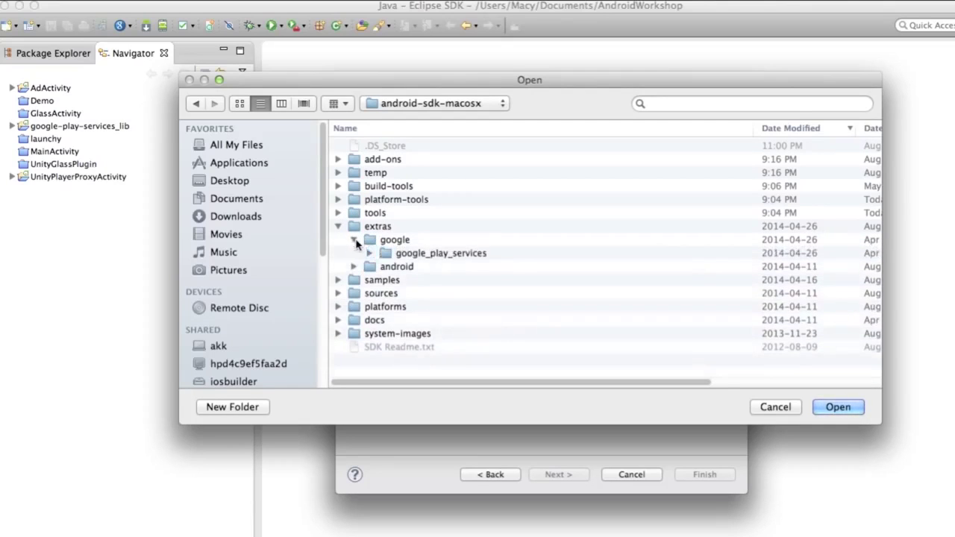
{"action": "left_click", "coordinate": [370, 253]}
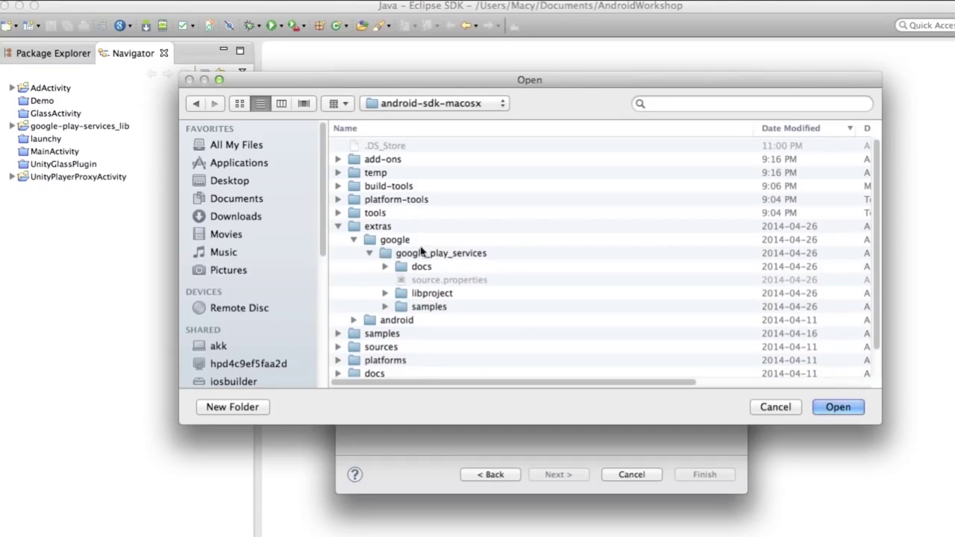
{"action": "left_click", "coordinate": [385, 294]}
{"action": "left_click", "coordinate": [438, 272]}
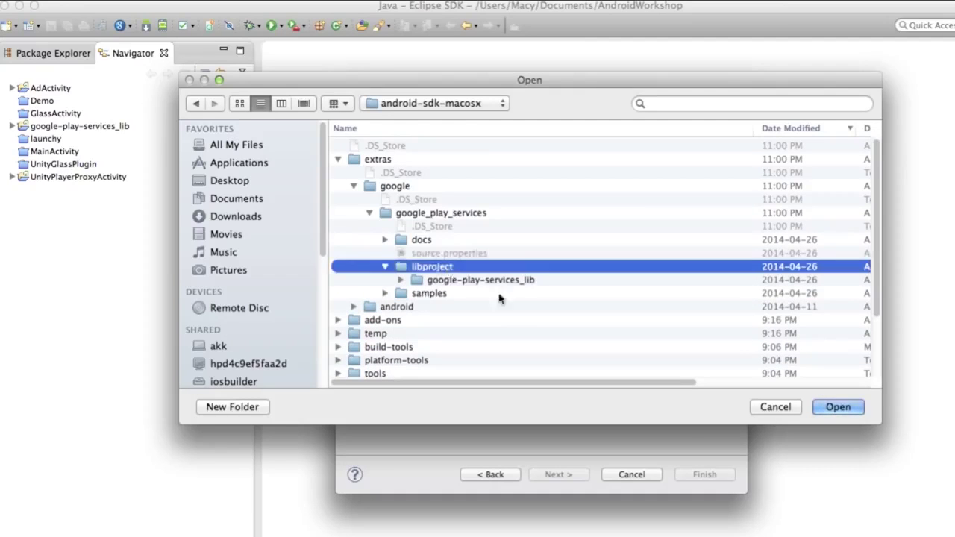
{"action": "left_click", "coordinate": [844, 409]}
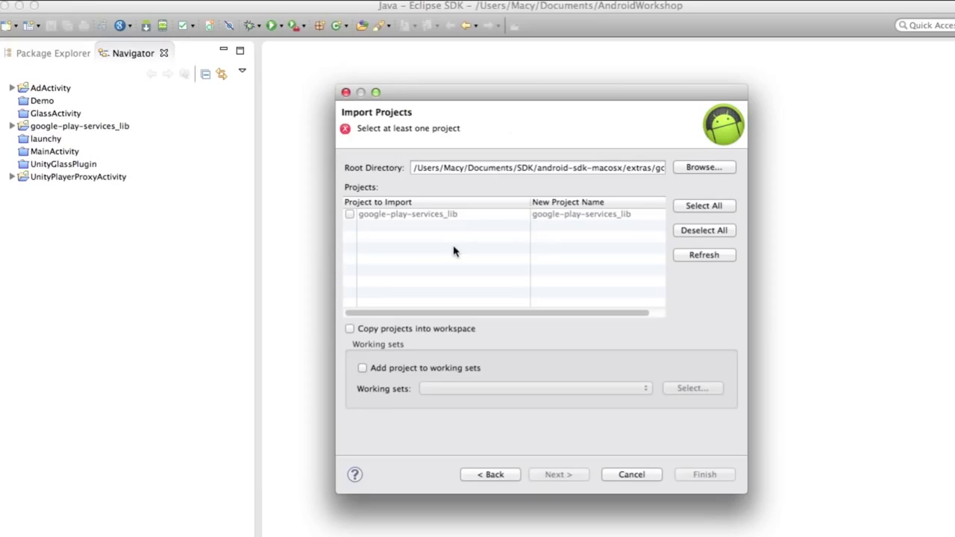
{"action": "left_click", "coordinate": [346, 92]}
- Open the AdActivity project's properties, widen the dialog, and examine the Android build target and referenced library
{"action": "right_click", "coordinate": [45, 91]}
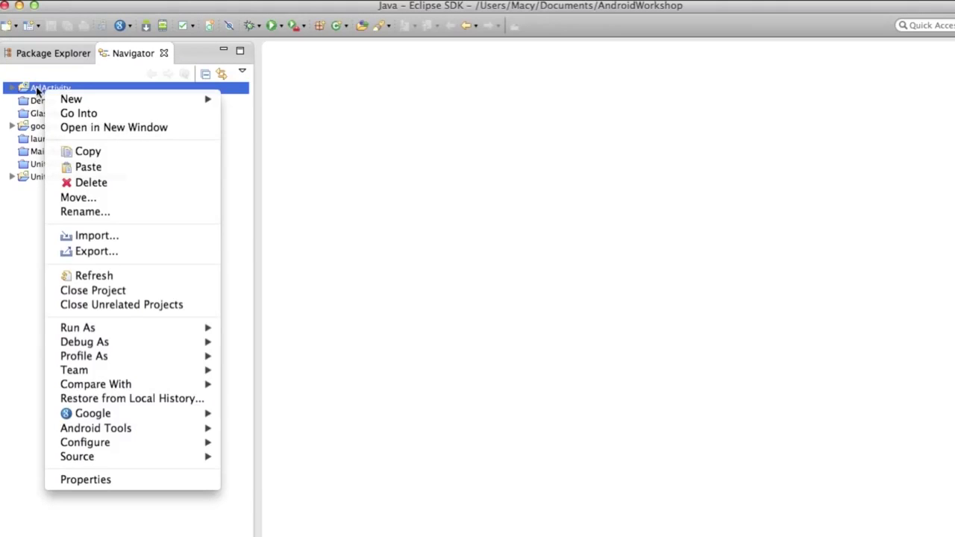
{"action": "left_click", "coordinate": [38, 91]}
{"action": "right_click", "coordinate": [52, 90]}
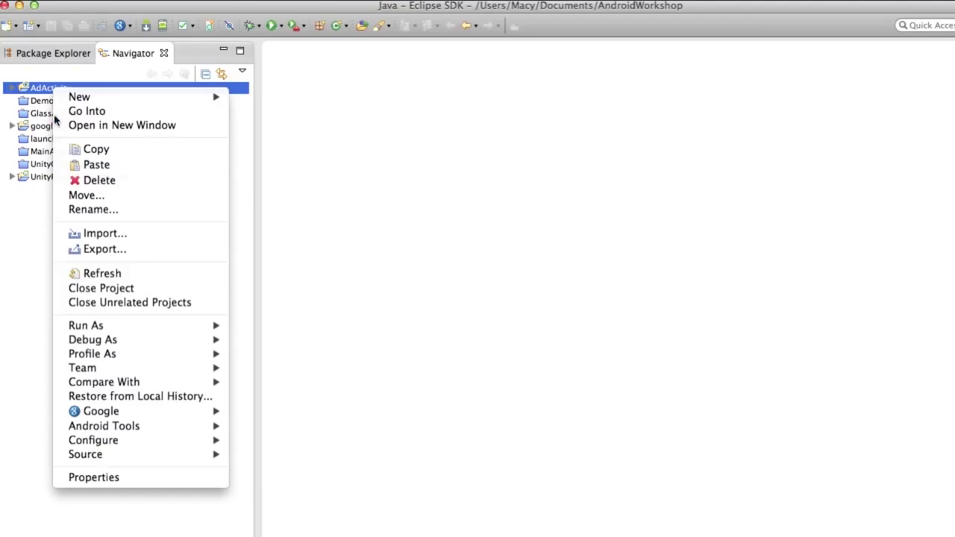
{"action": "left_click", "coordinate": [105, 477]}
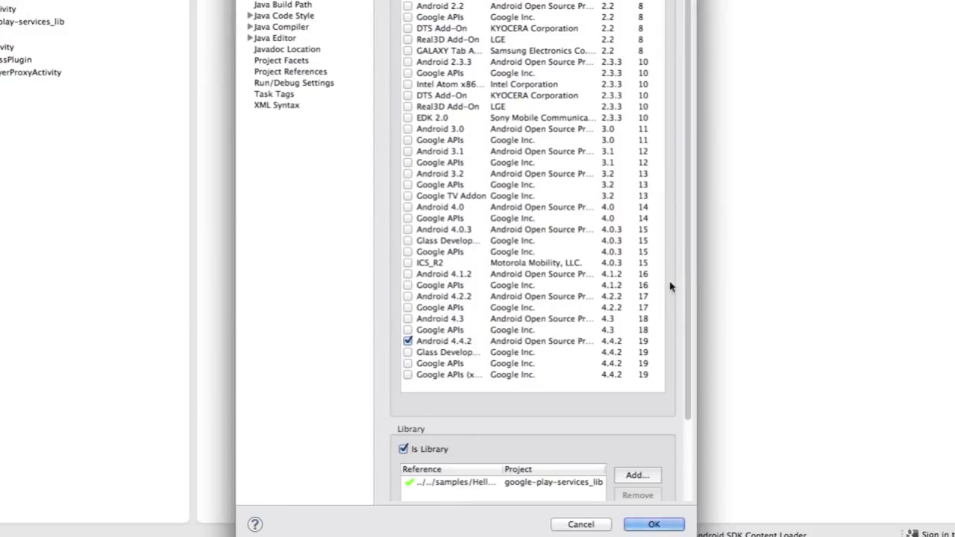
{"action": "scroll", "coordinate": [686, 254], "scroll_direction": "down", "scroll_amount": 3}
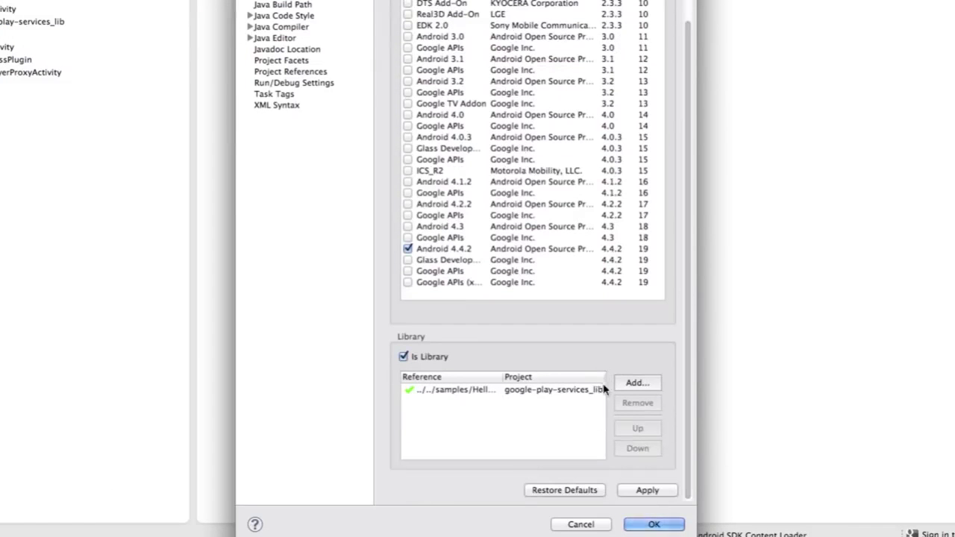
{"action": "left_click_drag", "start_coordinate": [691, 458], "coordinate": [939, 452]}
{"action": "left_click", "coordinate": [654, 396]}
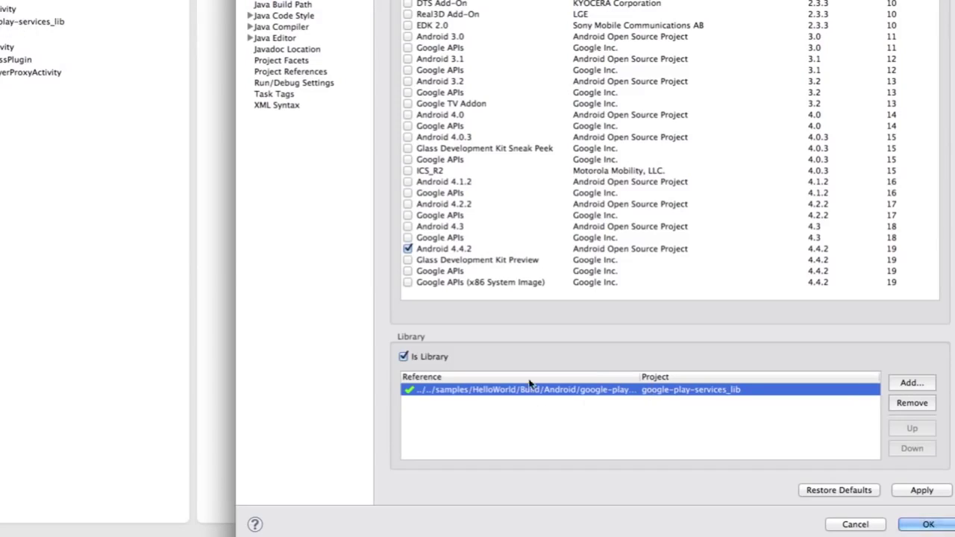
- Open and dismiss the library project selection, check the Is Library option, and accept the AdActivity properties
{"action": "left_click", "coordinate": [899, 386]}
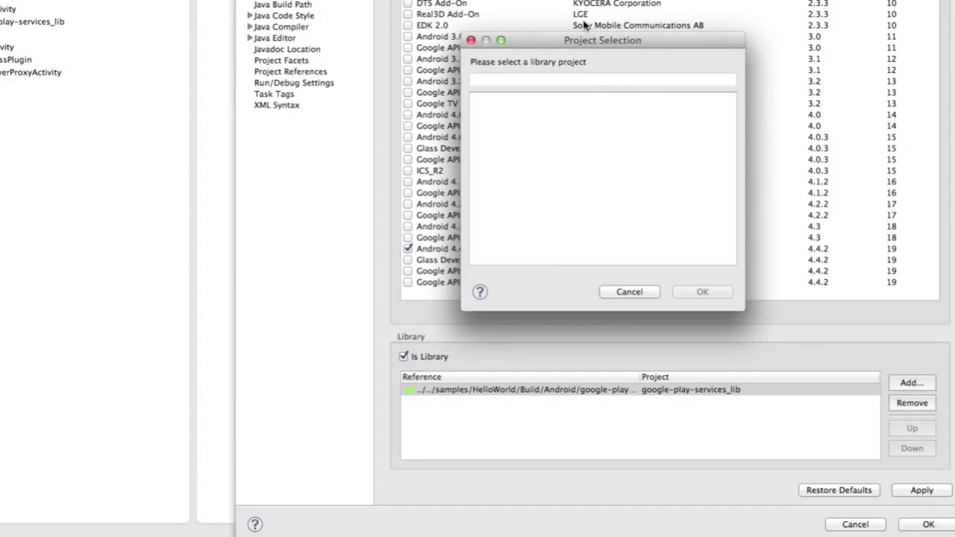
{"action": "left_click", "coordinate": [472, 41]}
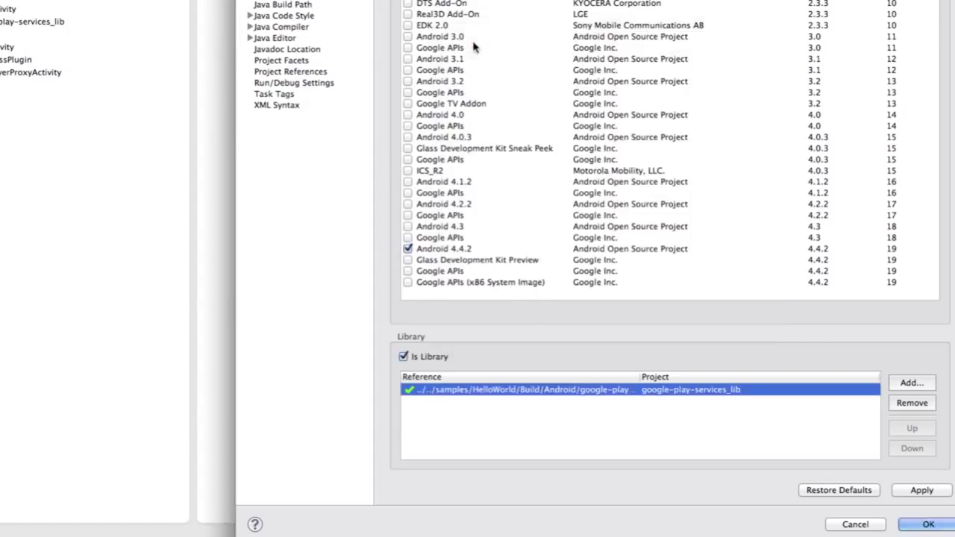
{"action": "left_click", "coordinate": [403, 357]}
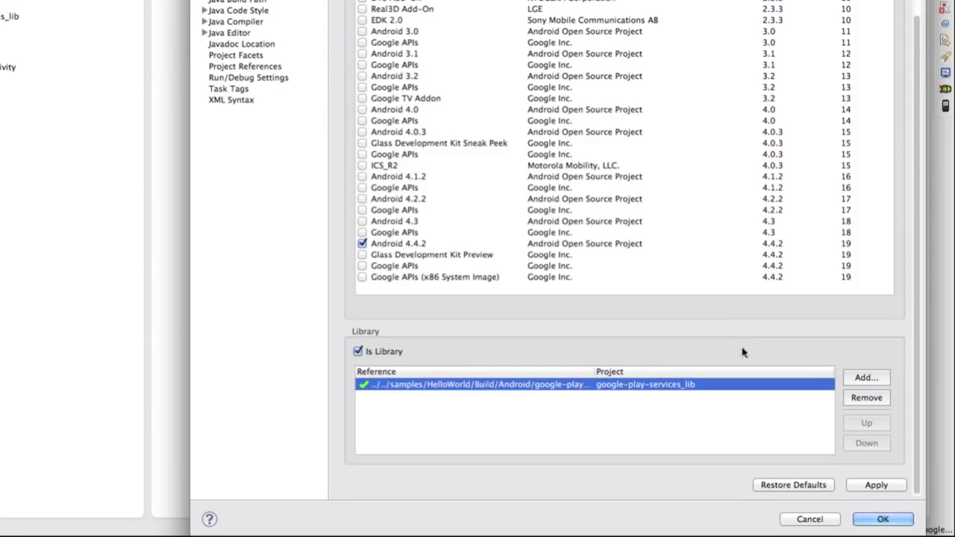
{"action": "left_click", "coordinate": [878, 517]}
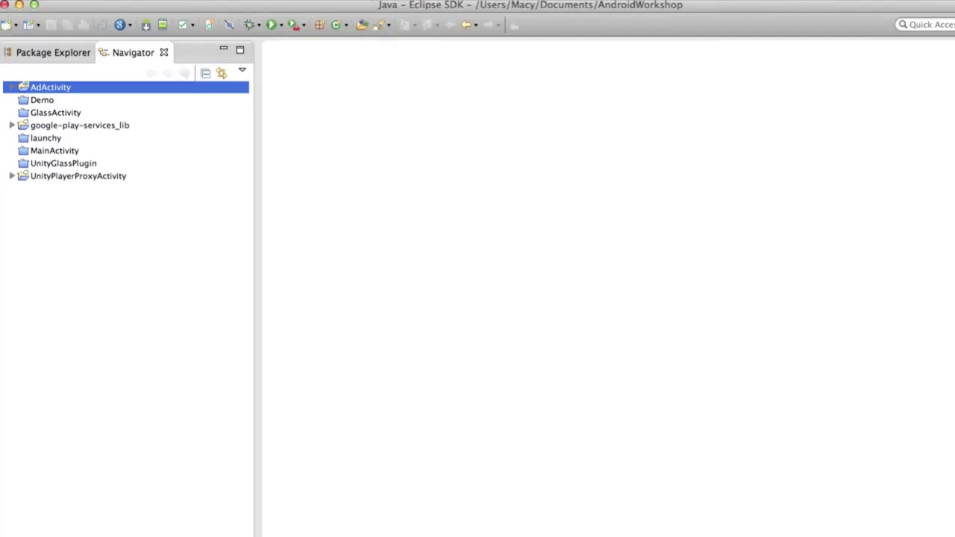
{"action": "left_click", "coordinate": [281, 0]}
{"action": "mouse_move", "coordinate": [325, 0]}
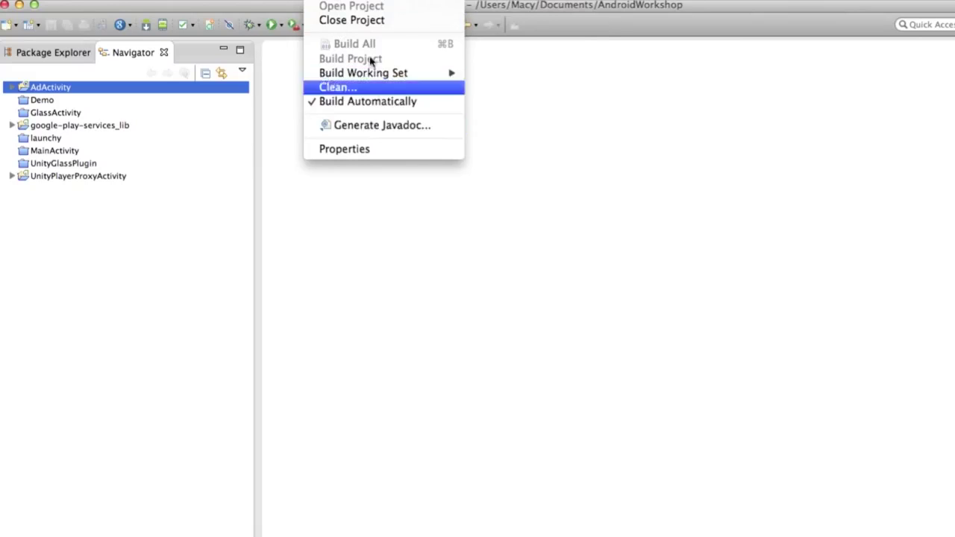
{"action": "key", "text": "Escape"}
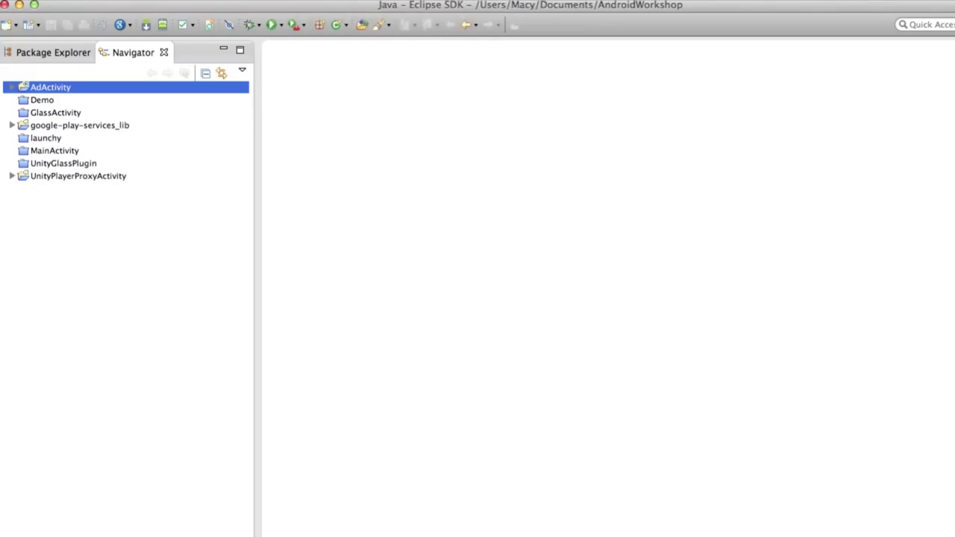
{"action": "left_click", "coordinate": [336, 0]}
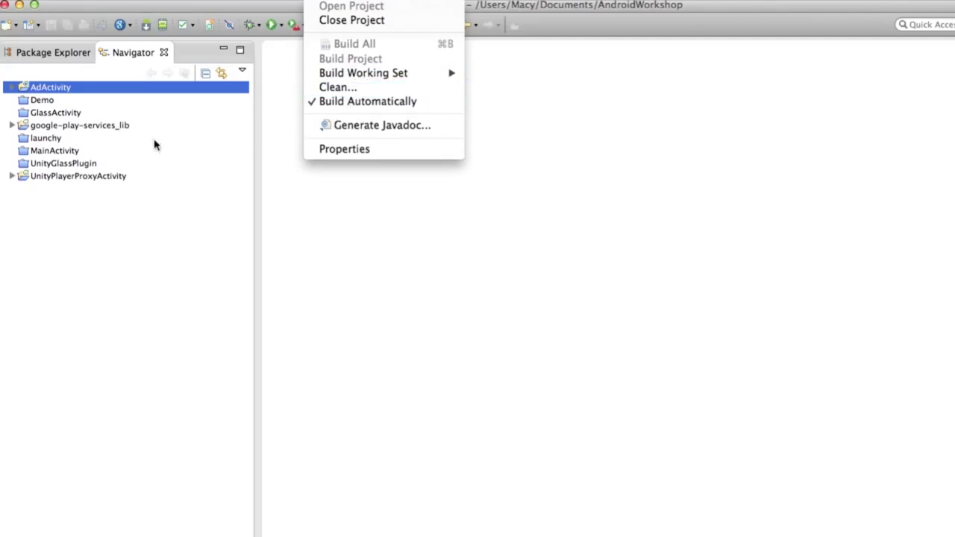
{"action": "left_click", "coordinate": [36, 91]}
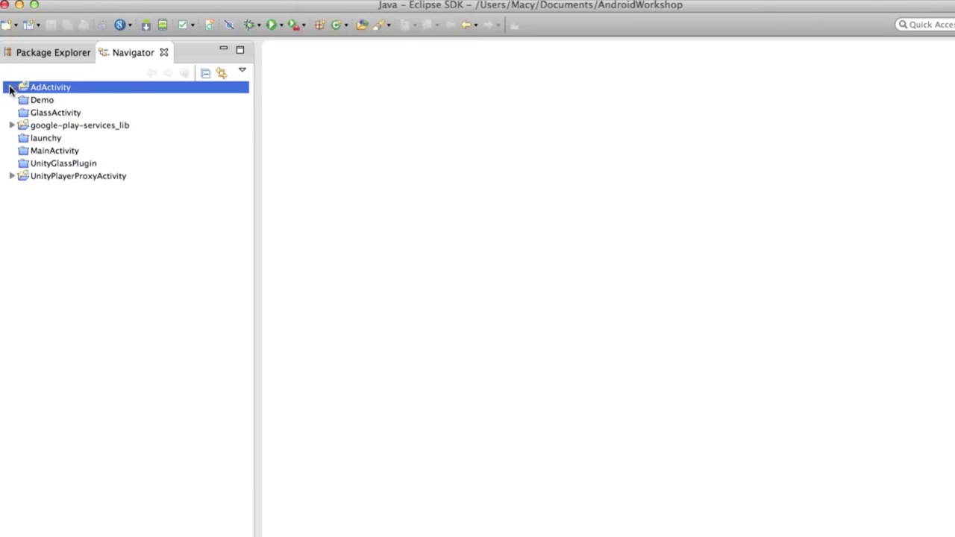
- Locate adactivity.jar in the AdActivity project's bin folder, switch to that folder in Finder, and copy the file
{"action": "left_click", "coordinate": [10, 87]}
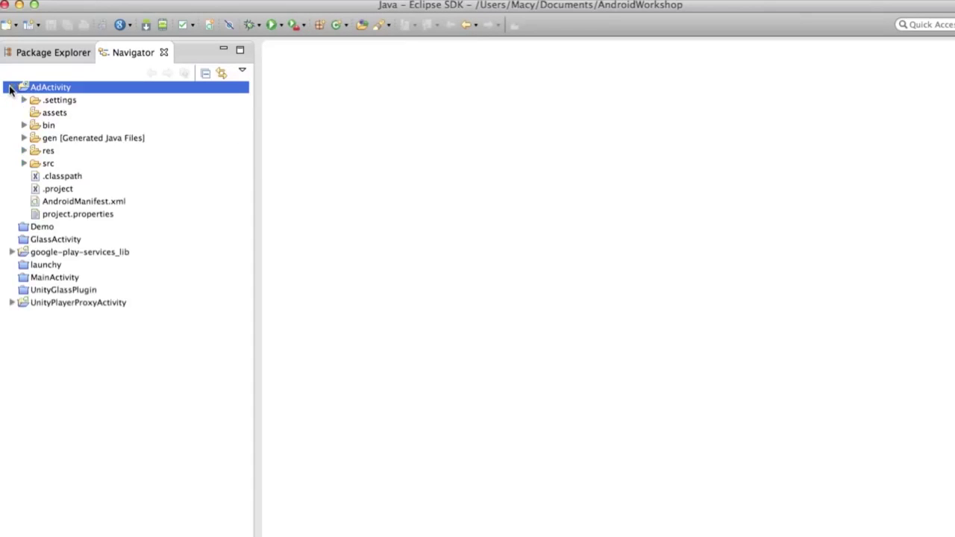
{"action": "left_click", "coordinate": [24, 125]}
{"action": "left_click", "coordinate": [68, 165]}
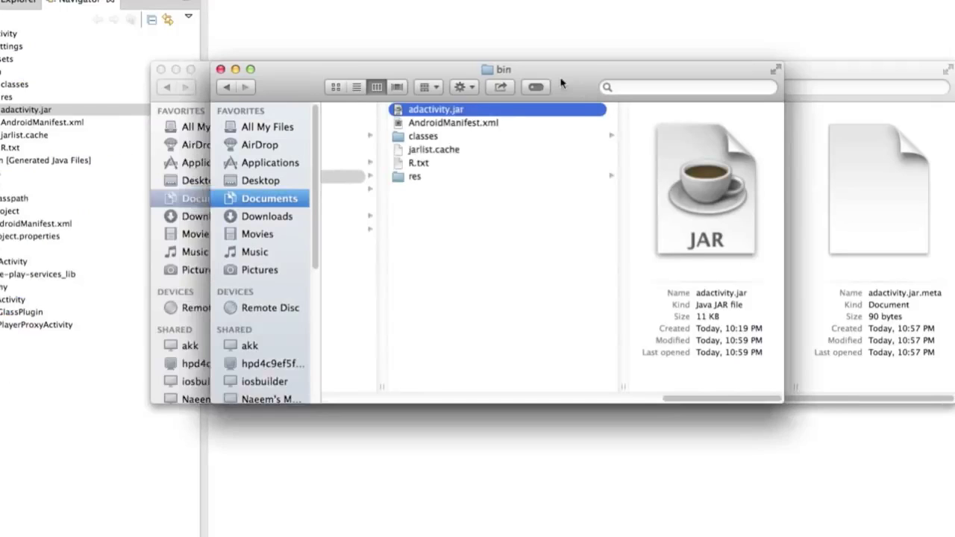
{"action": "left_click_drag", "start_coordinate": [579, 85], "coordinate": [529, 65]}
{"action": "right_click", "coordinate": [384, 89]}
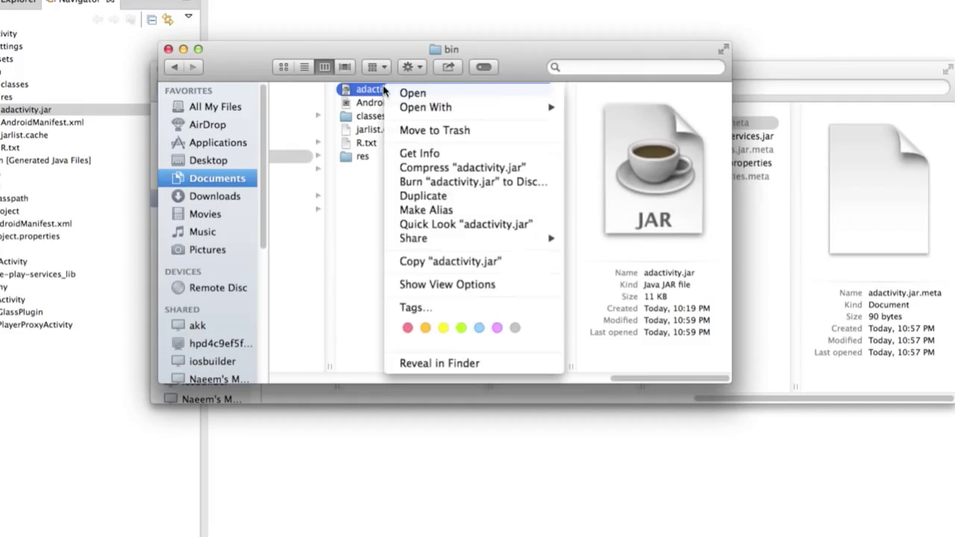
{"action": "left_click", "coordinate": [403, 263]}
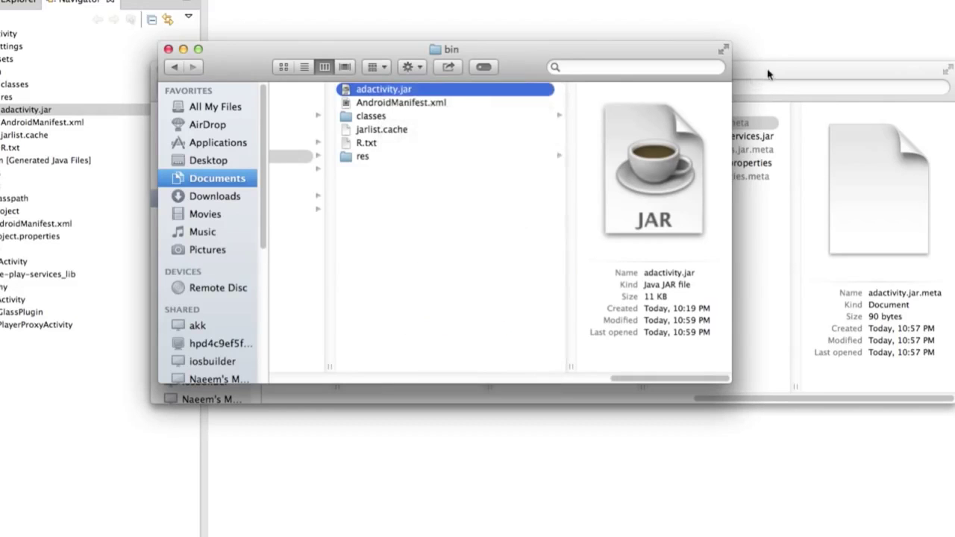
- Bring the other Finder window forward and browse to the unity/samples/HelloWorld folder of the googleads mobile plugins
{"action": "left_click", "coordinate": [644, 390]}
{"action": "left_click", "coordinate": [644, 399]}
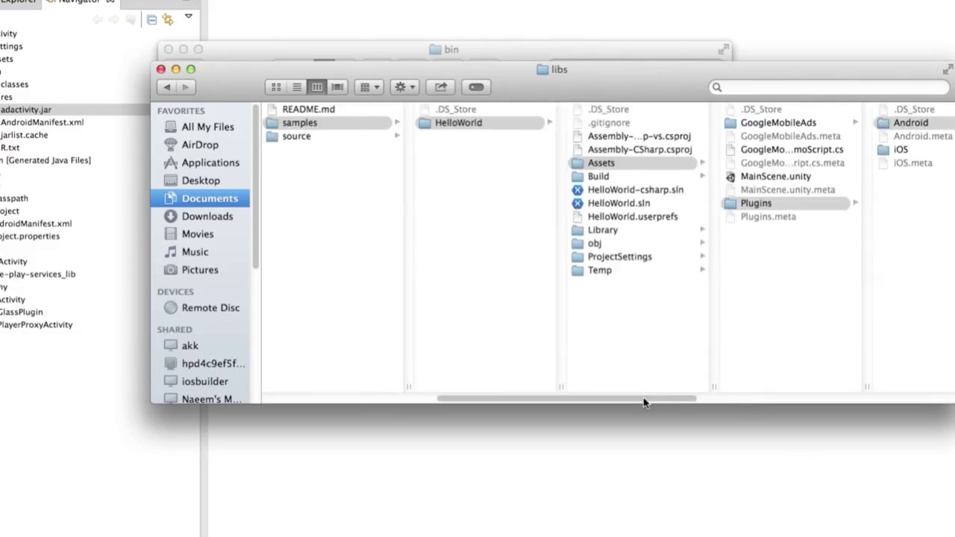
{"action": "left_click_drag", "start_coordinate": [628, 401], "coordinate": [519, 397]}
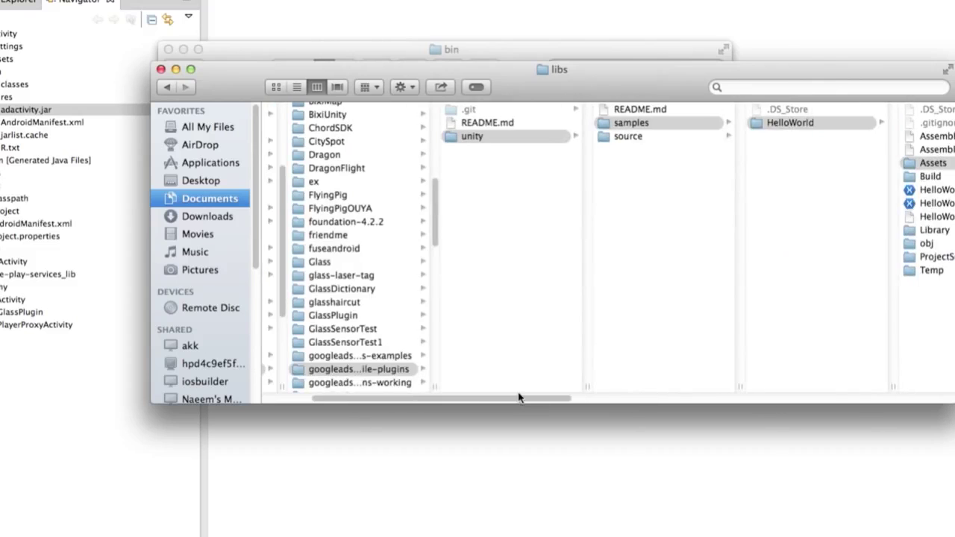
{"action": "left_click", "coordinate": [549, 139]}
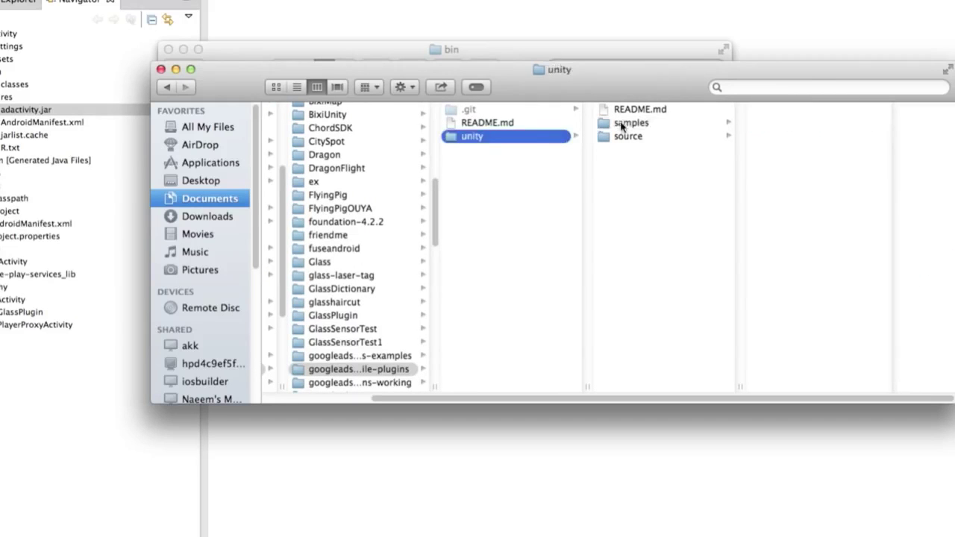
{"action": "left_click", "coordinate": [628, 124]}
{"action": "left_click", "coordinate": [774, 127]}
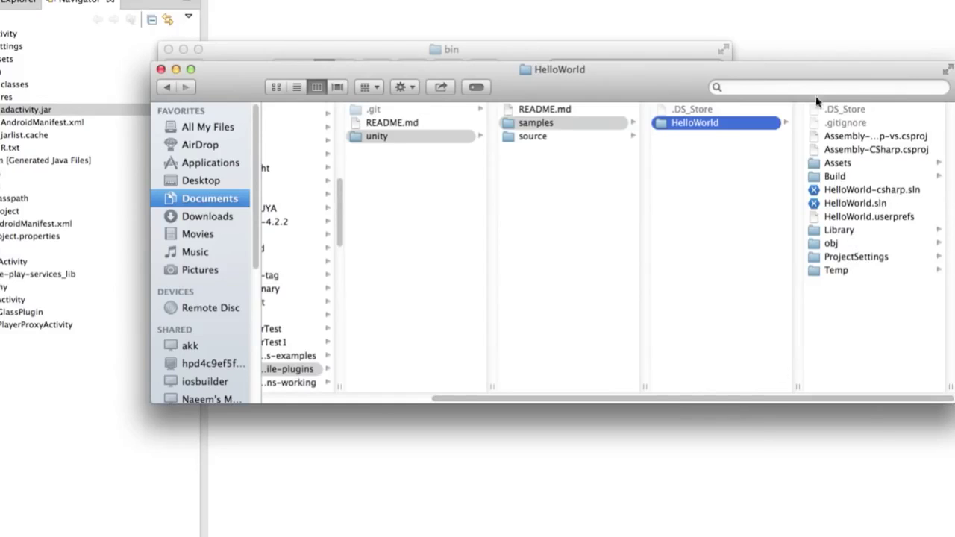
{"action": "left_click_drag", "start_coordinate": [817, 73], "coordinate": [712, 62]}
- Paste adactivity.jar into HelloWorld's Assets/Plugins/Android/google-play-services_lib/libs folder
{"action": "left_click", "coordinate": [747, 154]}
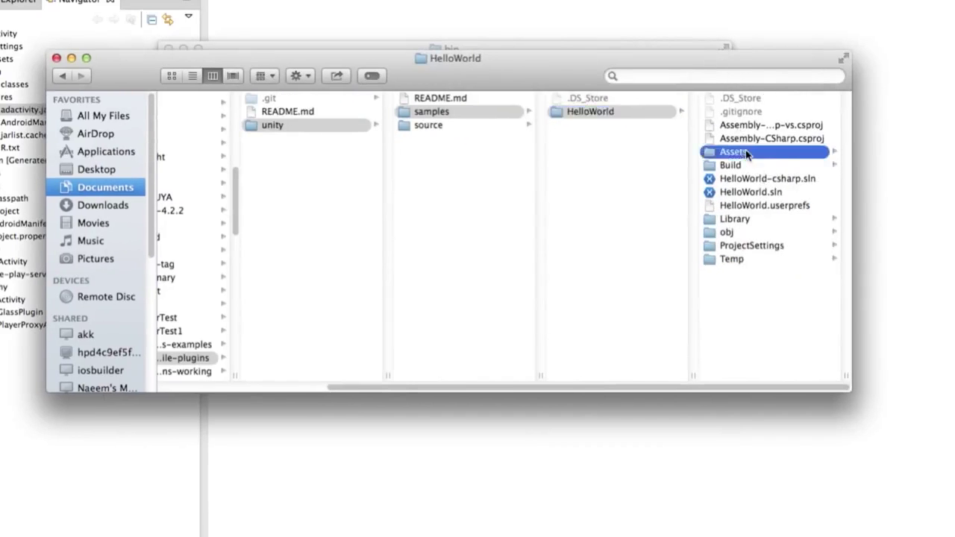
{"action": "left_click", "coordinate": [757, 112]}
{"action": "left_click", "coordinate": [737, 141]}
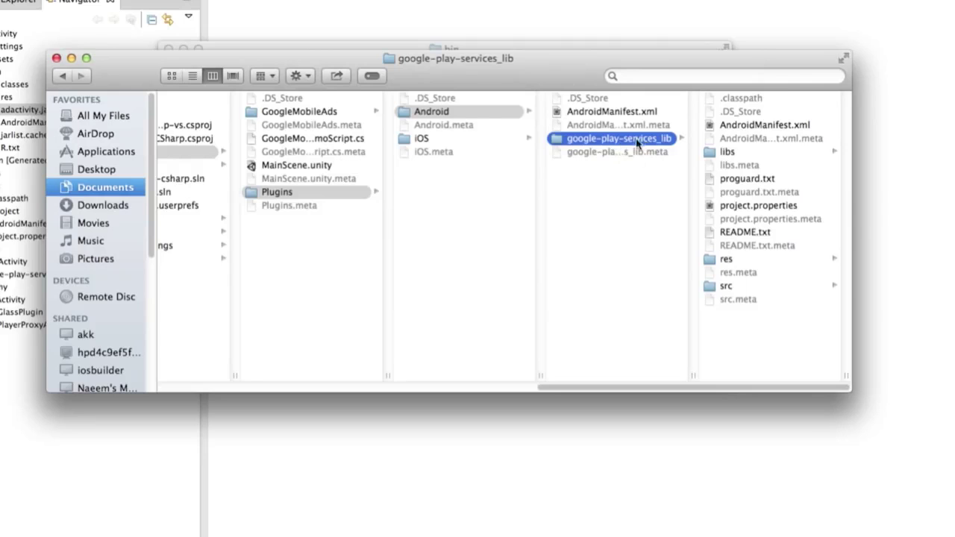
{"action": "left_click", "coordinate": [744, 154]}
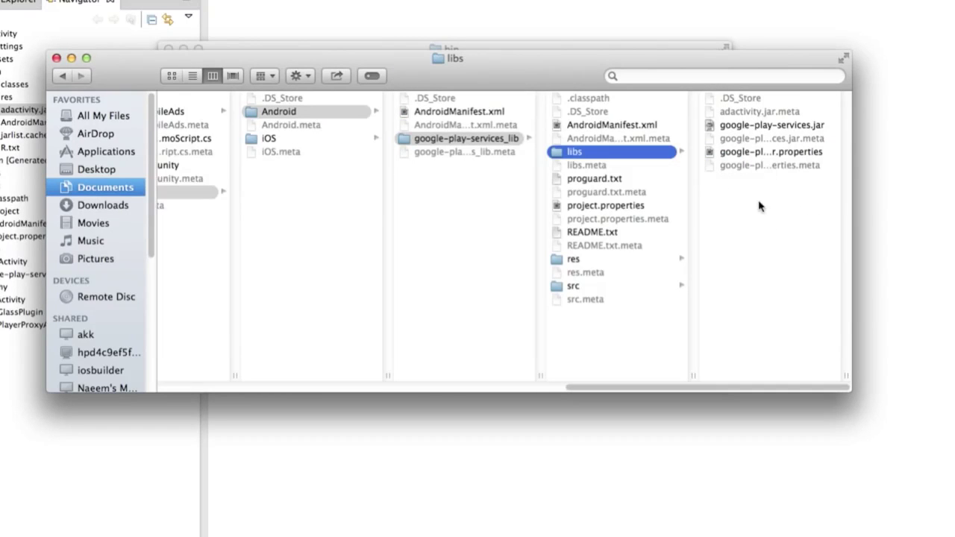
{"action": "right_click", "coordinate": [759, 204]}
{"action": "left_click", "coordinate": [795, 255]}
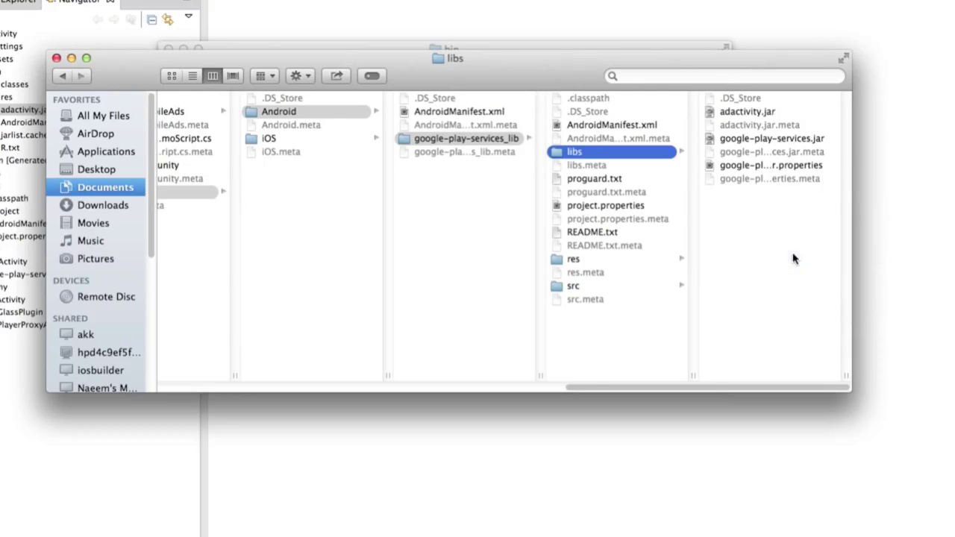
- Switch to Unity and check the adactivity and google-play-services files in the google-play-services_lib/libs folder
{"action": "left_click", "coordinate": [755, 125]}
{"action": "left_click", "coordinate": [611, 112]}
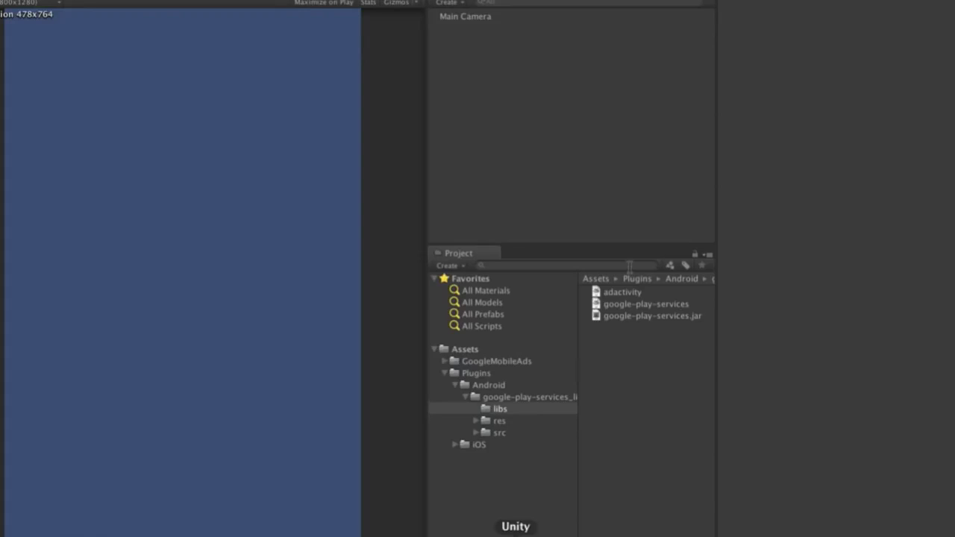
{"action": "left_click", "coordinate": [629, 291]}
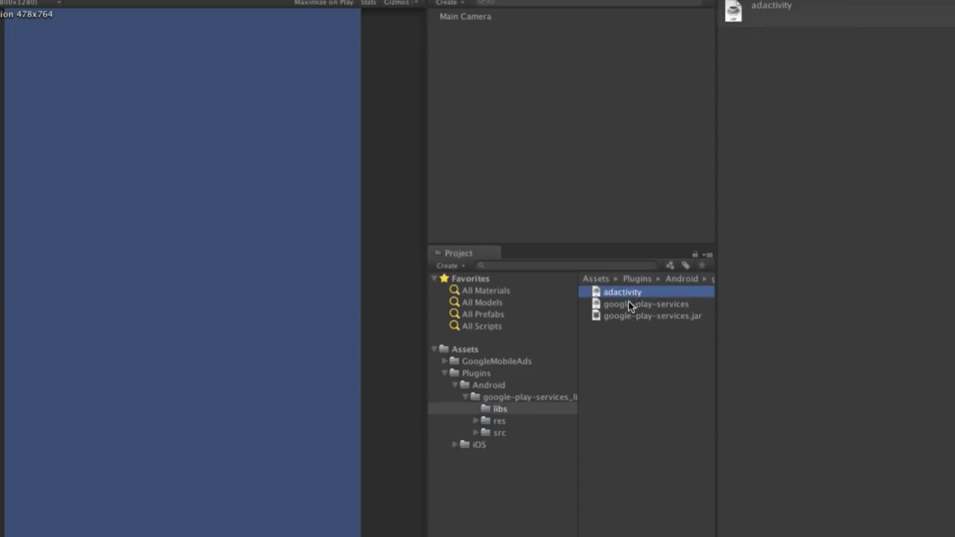
{"action": "left_click", "coordinate": [628, 303]}
{"action": "left_click", "coordinate": [620, 292]}
{"action": "left_click", "coordinate": [623, 372]}
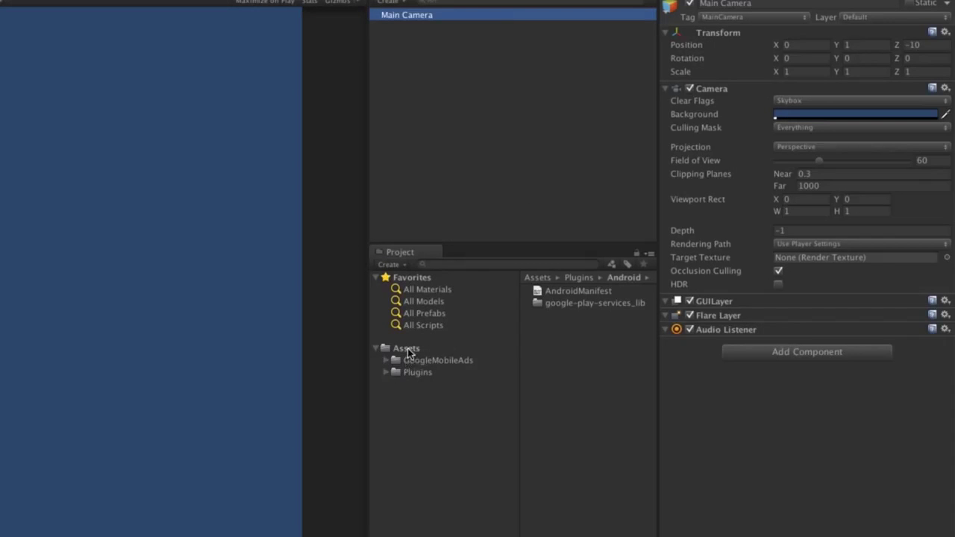
- Open MainScene from the Assets folder and choose GoogleMobileAdsDemoScript as the script of Main Camera's Google Mobile Ads Demo Script component
{"action": "left_click", "coordinate": [407, 350]}
{"action": "left_click", "coordinate": [576, 315]}
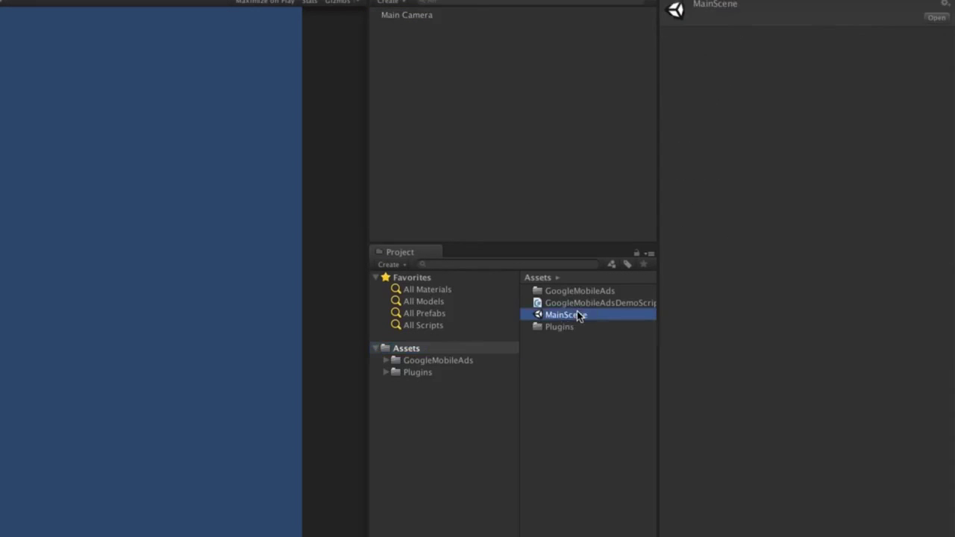
{"action": "left_click", "coordinate": [423, 16]}
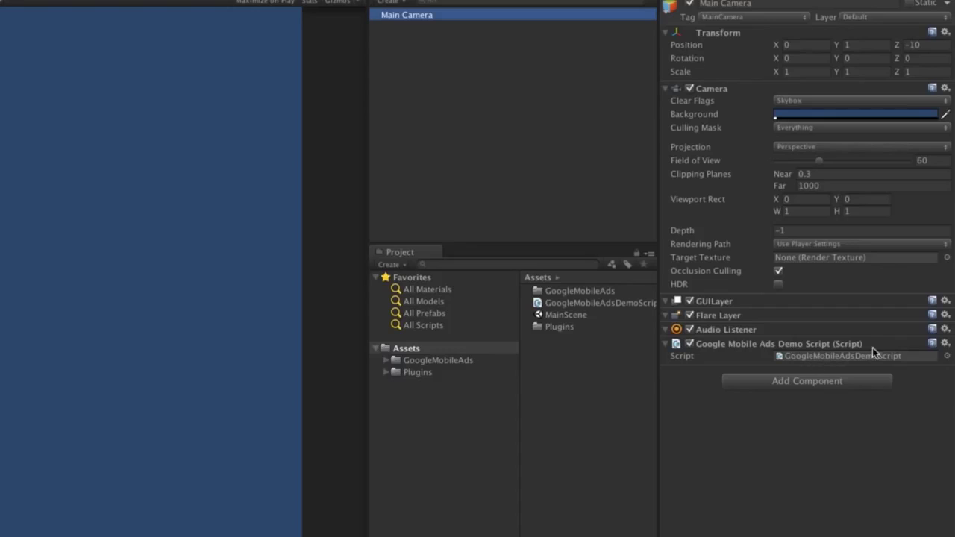
{"action": "left_click", "coordinate": [945, 356]}
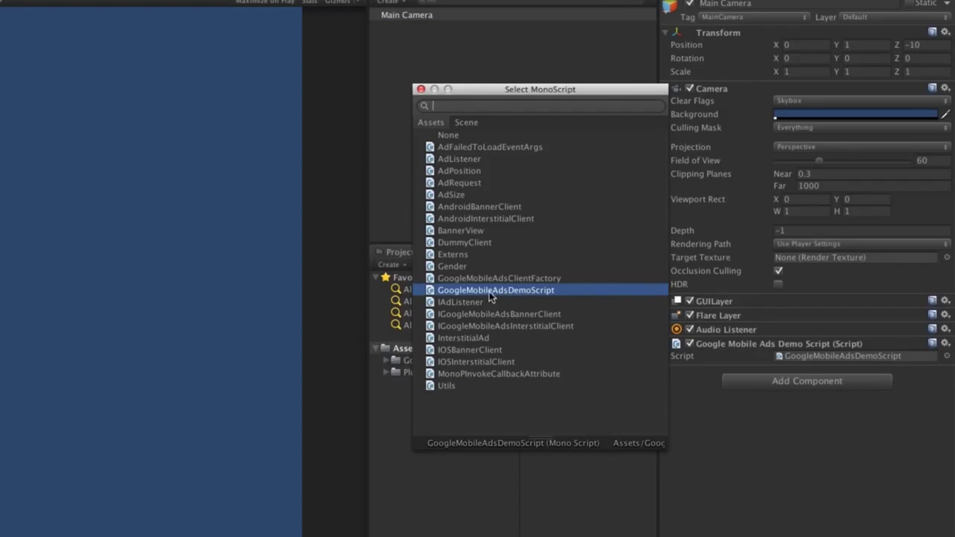
{"action": "double_click", "coordinate": [472, 289]}
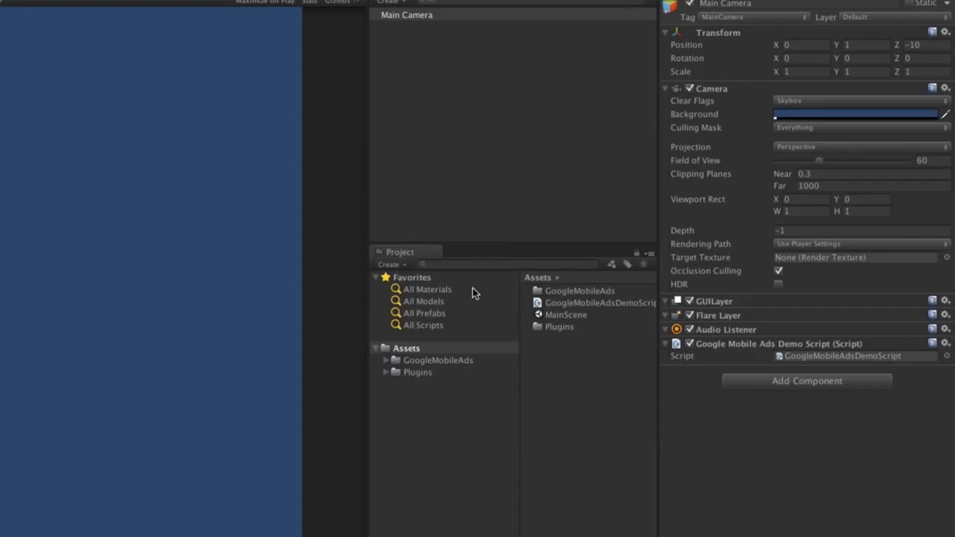
- Open the Main Camera's GoogleMobileAdsDemoScript for editing and locate the ad unit IDs in RequestBanner and RequestInterstitial
{"action": "left_click", "coordinate": [946, 346]}
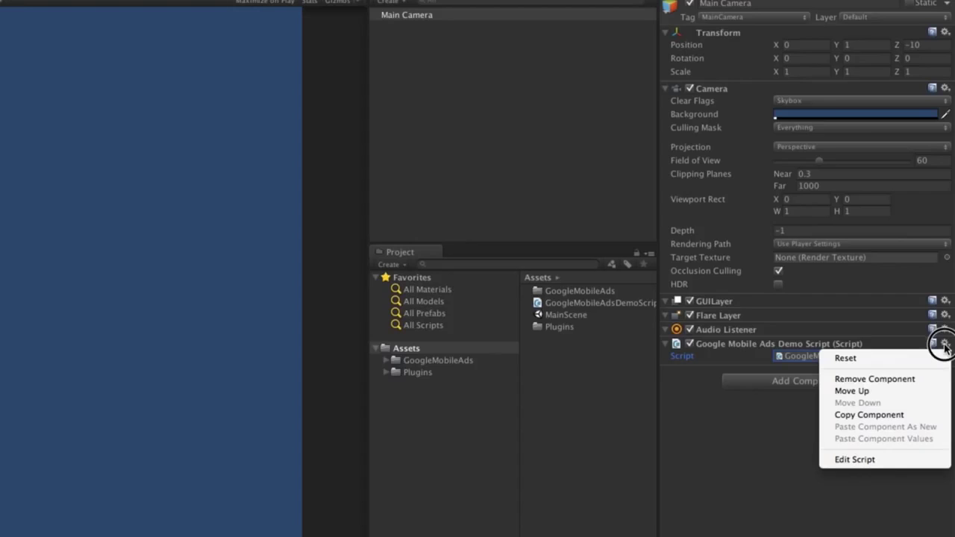
{"action": "left_click", "coordinate": [856, 460]}
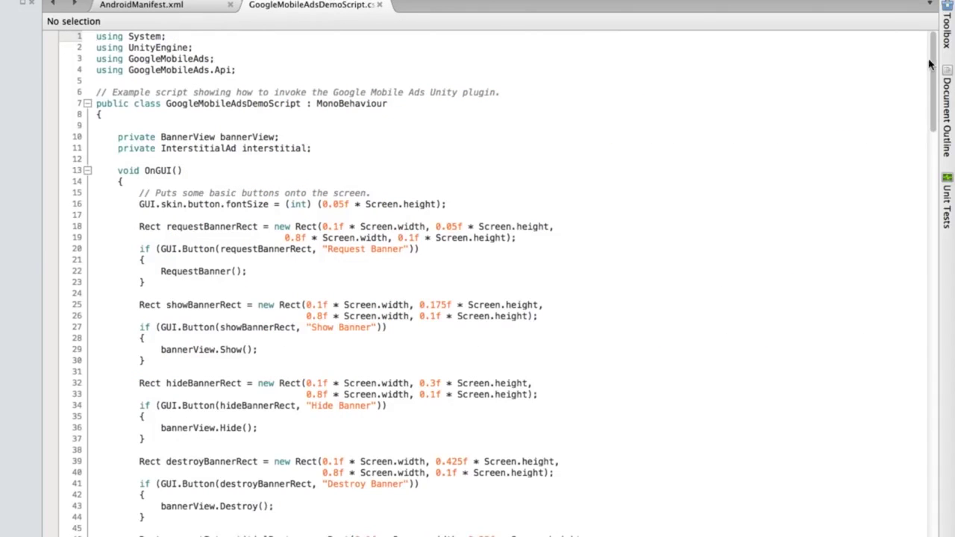
{"action": "left_click_drag", "start_coordinate": [932, 47], "coordinate": [881, 194]}
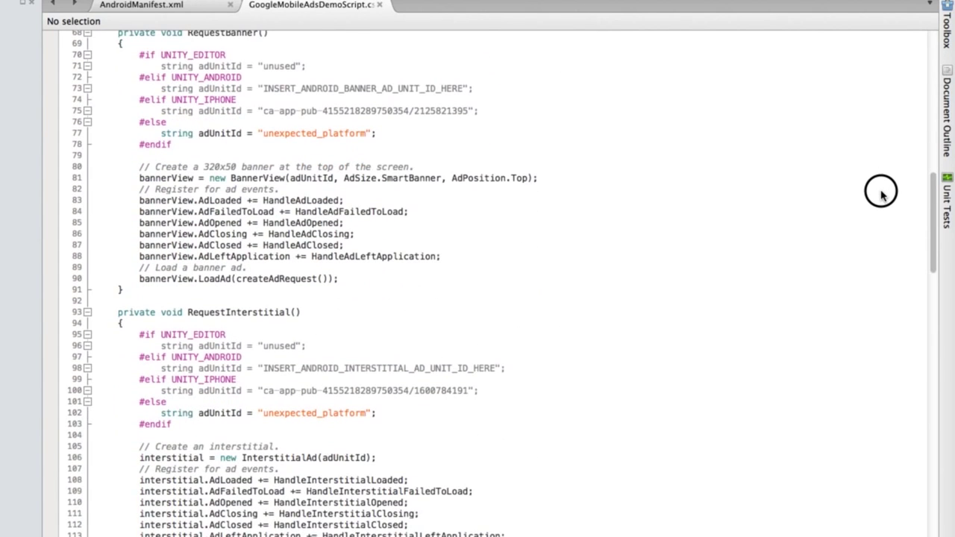
{"action": "left_click_drag", "start_coordinate": [881, 194], "coordinate": [866, 226]}
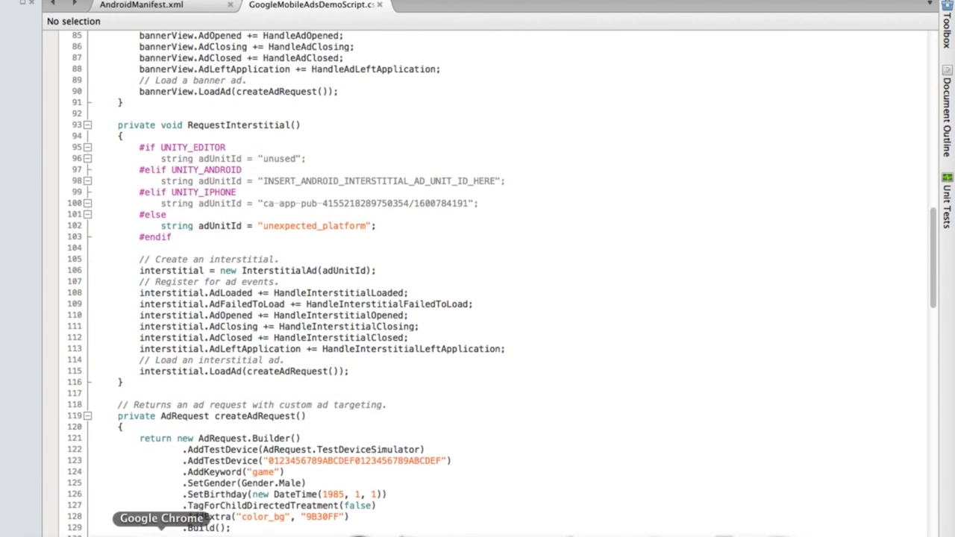
- Switch to the AdMob site in Google Chrome and start monetizing a new app
{"action": "left_click", "coordinate": [162, 531]}
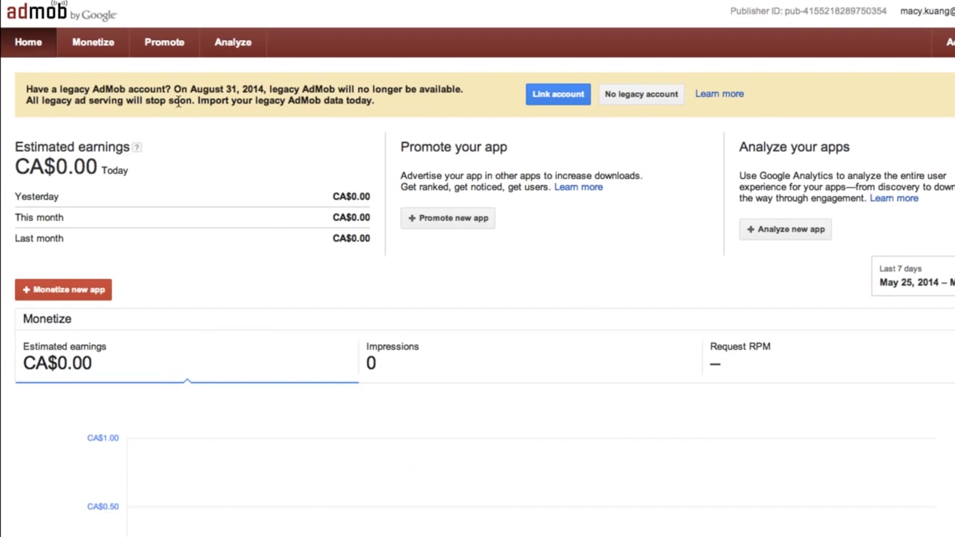
{"action": "left_click", "coordinate": [95, 45]}
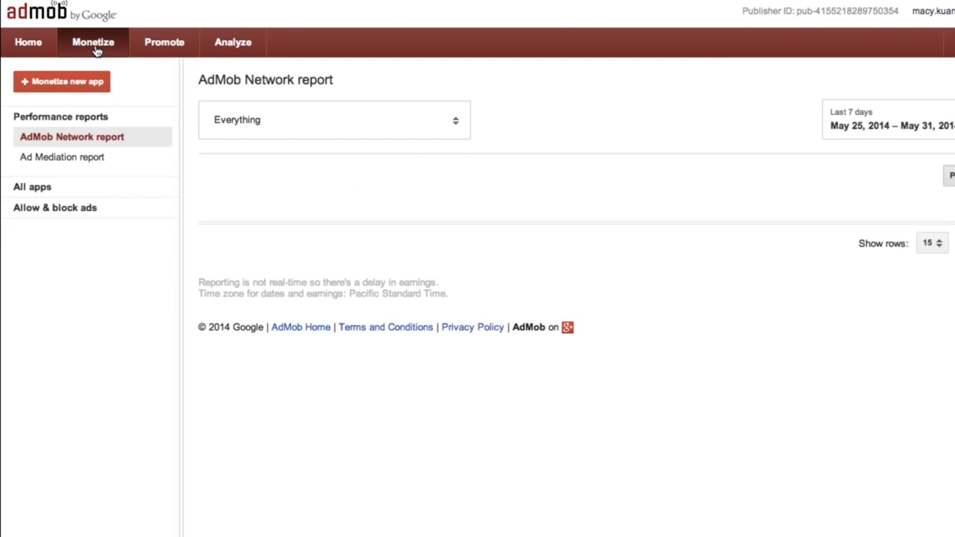
{"action": "left_click", "coordinate": [73, 85]}
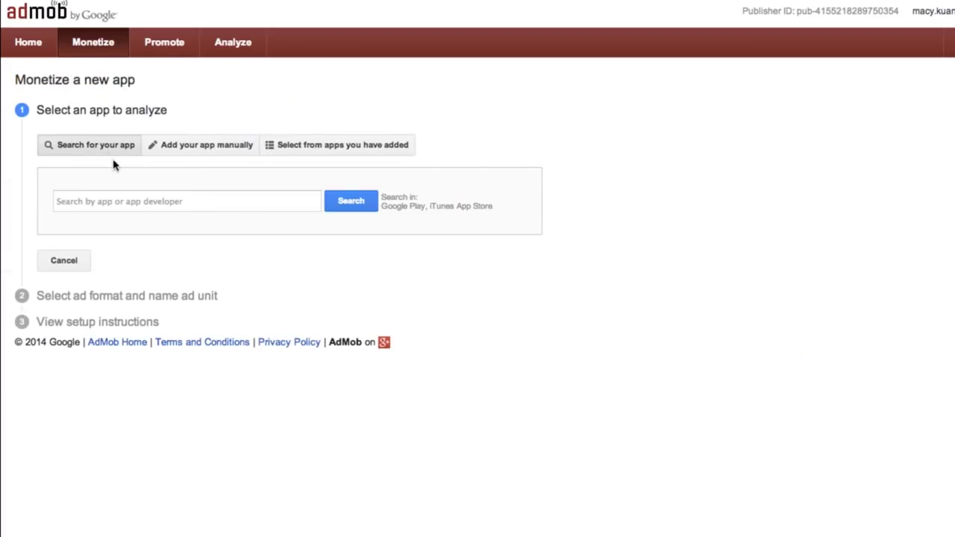
- Add a new app to AdMob manually, named Android AdMob Test, with Android as its platform
{"action": "left_click", "coordinate": [217, 152]}
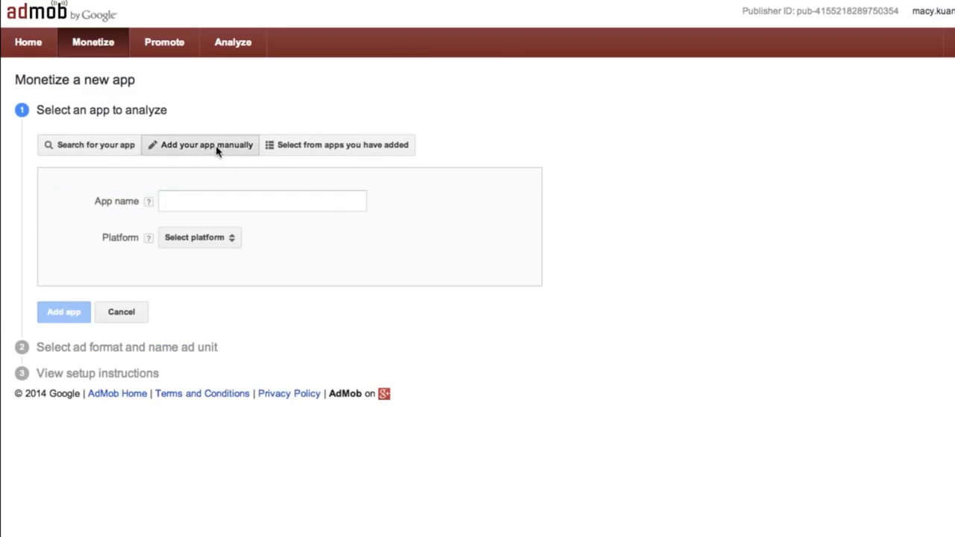
{"action": "left_click", "coordinate": [96, 153]}
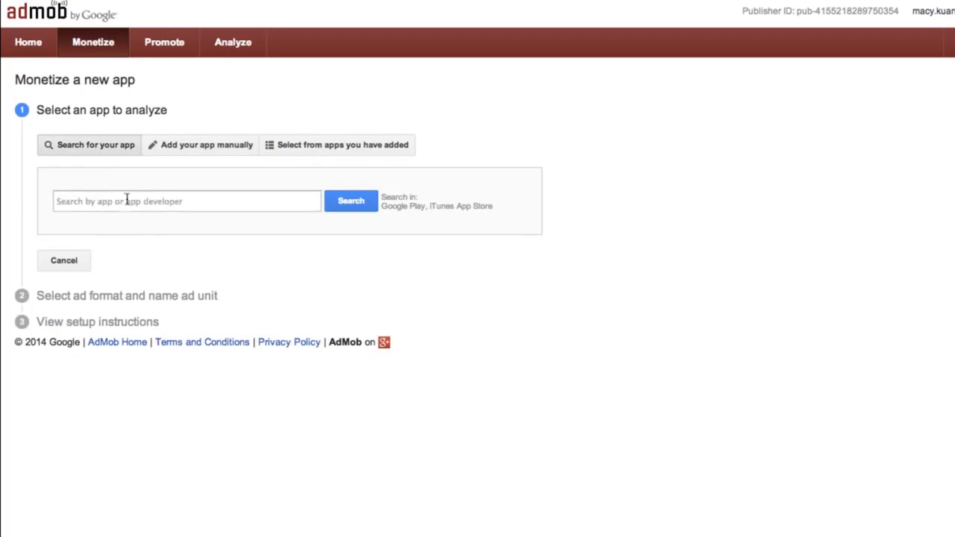
{"action": "left_click", "coordinate": [189, 148]}
{"action": "left_click", "coordinate": [172, 200]}
{"action": "type", "text": "Android"}
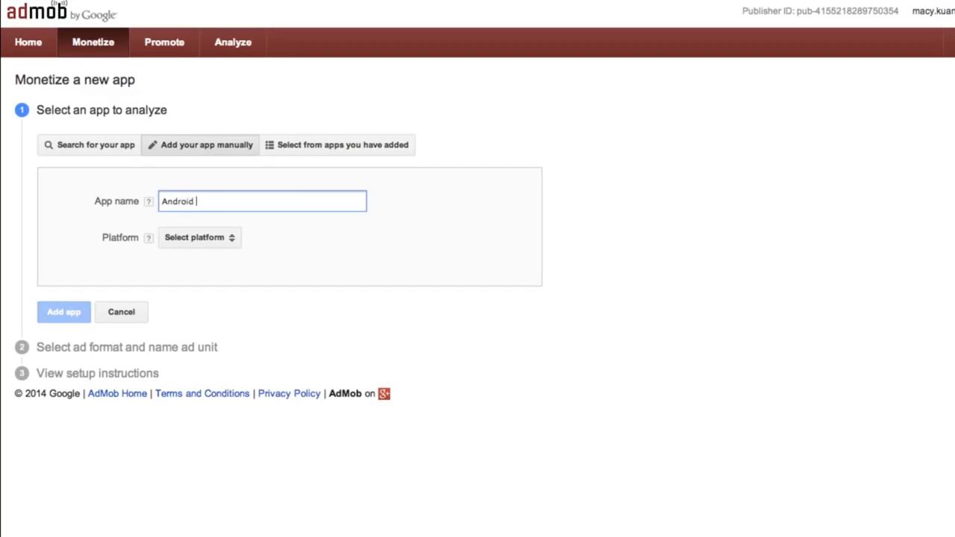
{"action": "type", "text": " AdMob Test"}
{"action": "left_click", "coordinate": [181, 235]}
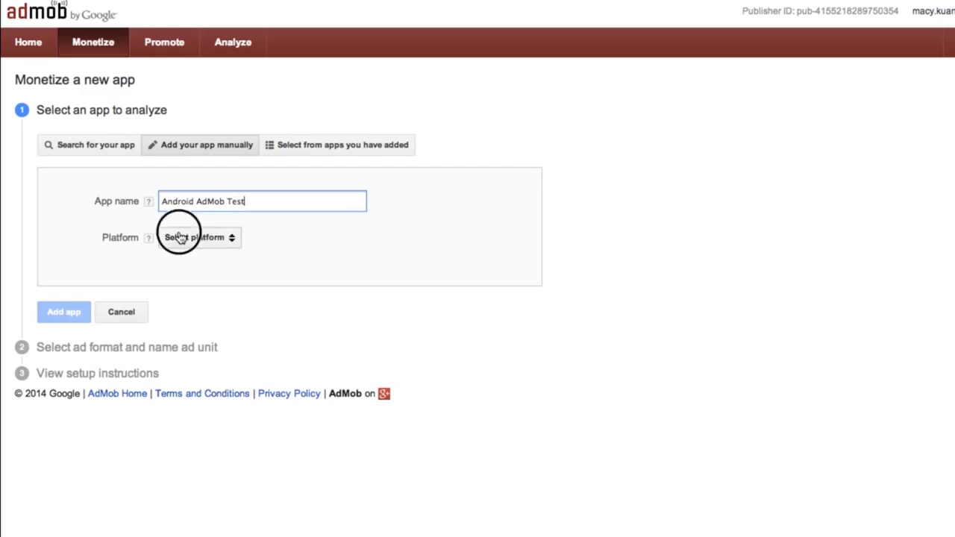
{"action": "left_click", "coordinate": [189, 270]}
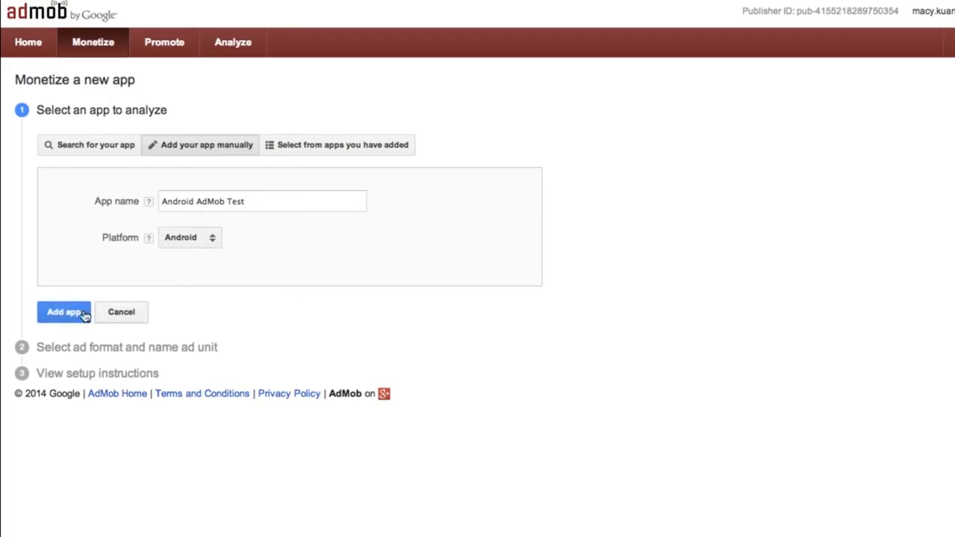
{"action": "left_click", "coordinate": [70, 316]}
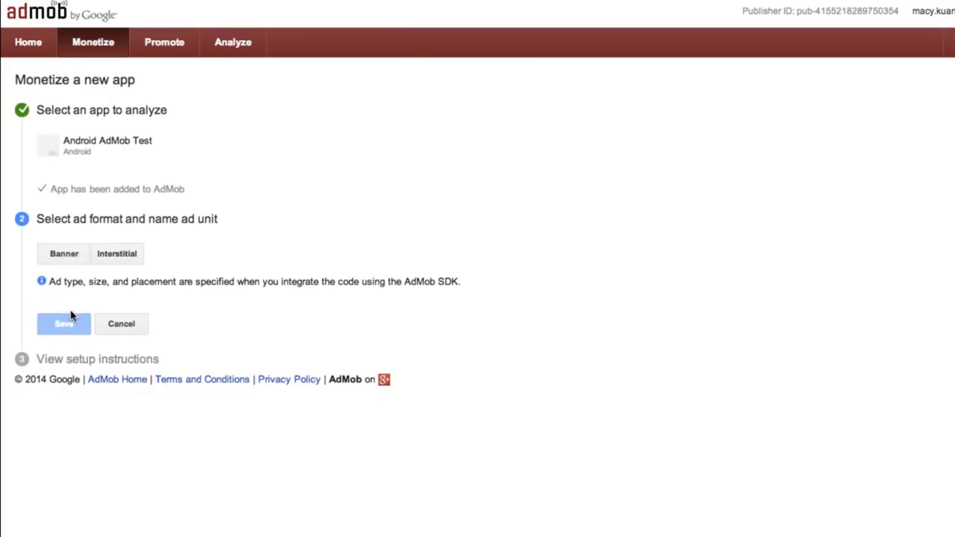
- Create a banner ad unit named Banner for the Android AdMob Test app and save it
{"action": "left_click", "coordinate": [66, 257]}
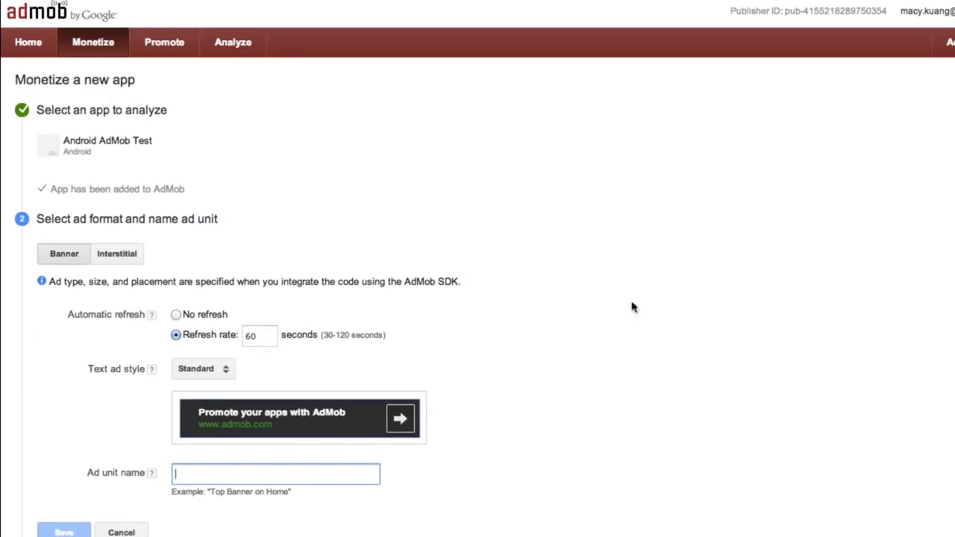
{"action": "type", "text": "Banner"}
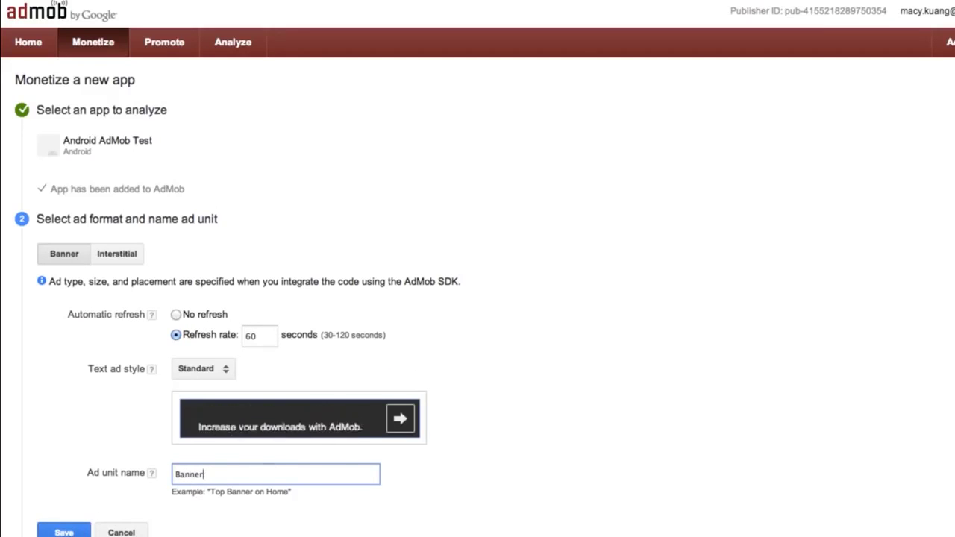
{"action": "left_click", "coordinate": [64, 531]}
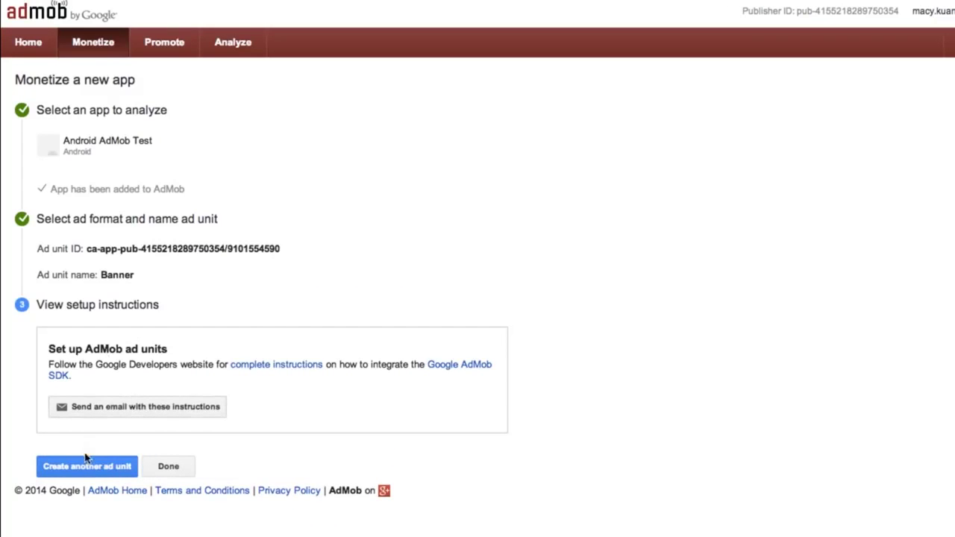
- Create and save a second ad unit for the app, an interstitial named FullScreen, and finish the ad unit setup
{"action": "left_click", "coordinate": [85, 468]}
{"action": "left_click", "coordinate": [127, 216]}
{"action": "type", "text": "FullS"}
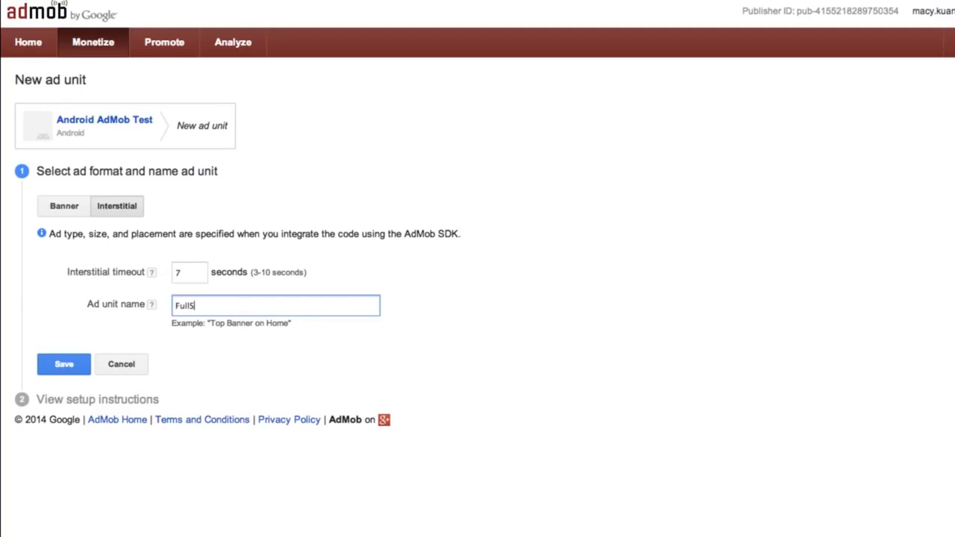
{"action": "key", "text": "BackSpace"}
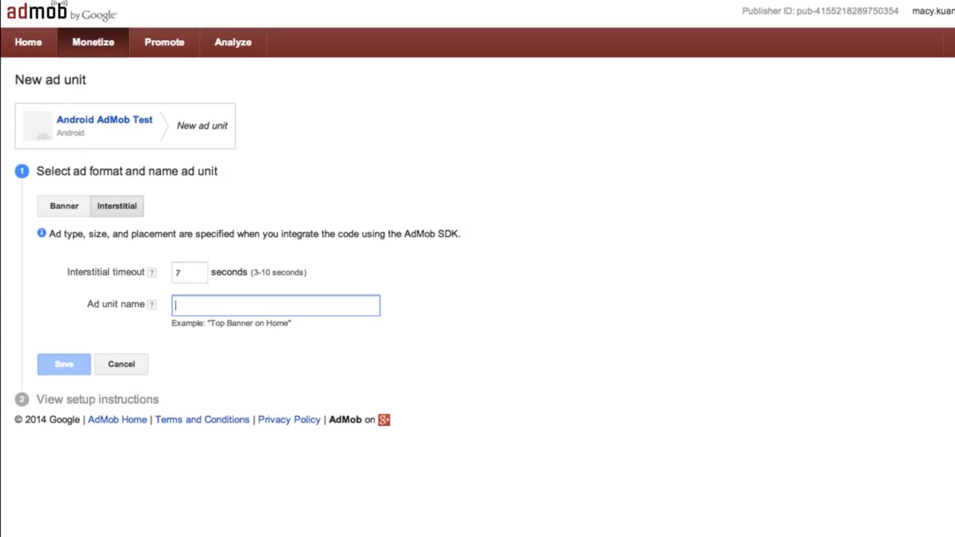
{"action": "type", "text": "FullScreen"}
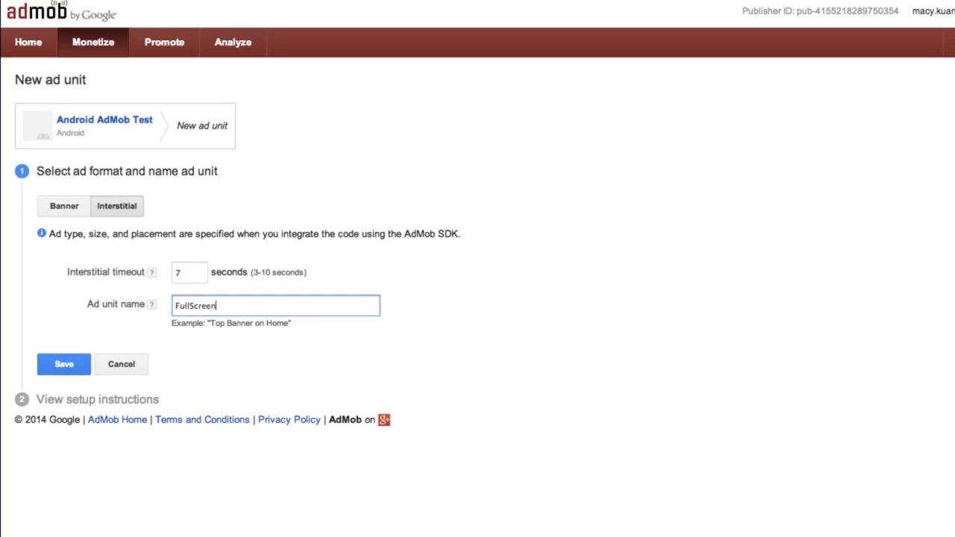
{"action": "left_click", "coordinate": [77, 367]}
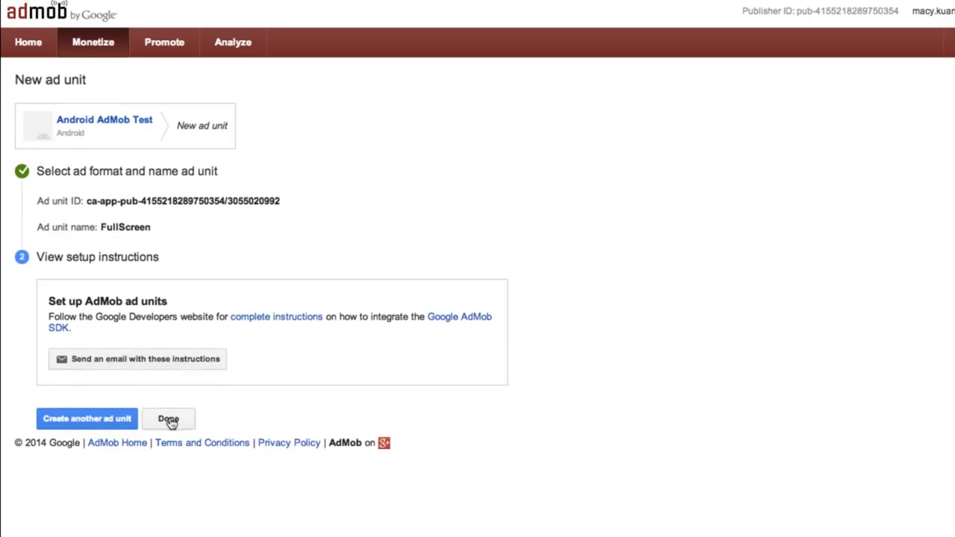
{"action": "left_click", "coordinate": [168, 419]}
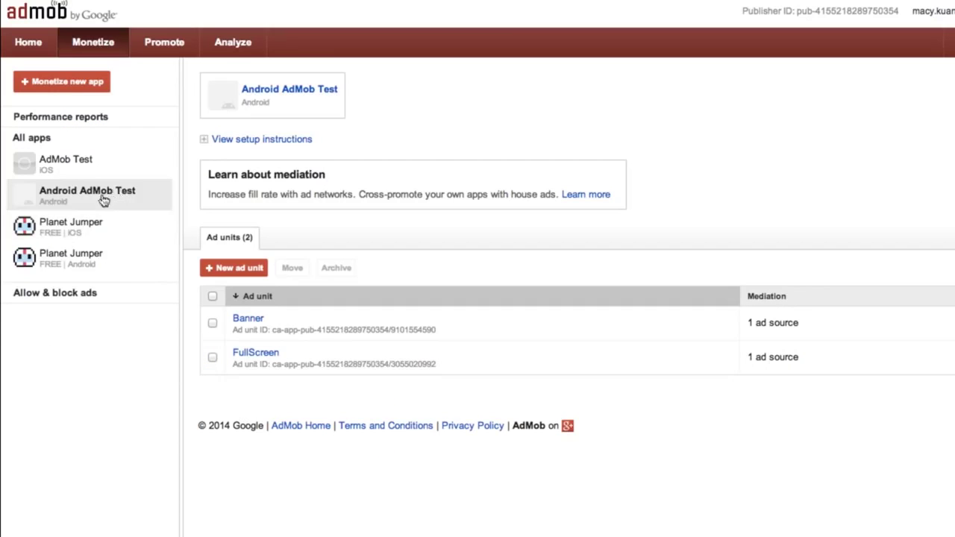
- Copy the Banner ad unit's ID from the Android AdMob Test ad unit list
{"action": "left_click", "coordinate": [273, 329]}
{"action": "left_click_drag", "start_coordinate": [272, 329], "coordinate": [450, 334]}
{"action": "key", "text": "super+c"}
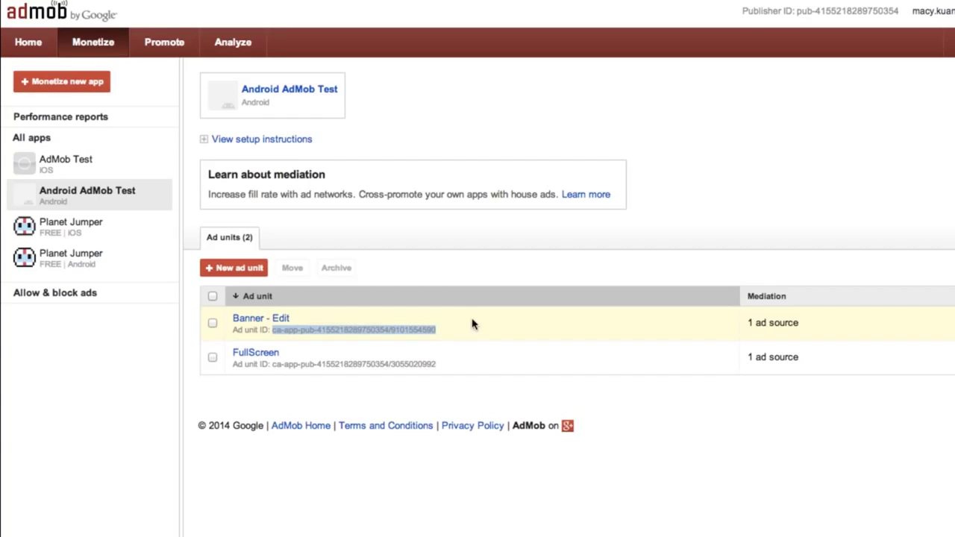
- Switch to Xamarin Studio, replace the Android banner placeholder in RequestBanner with the copied ad unit ID, and indent that line
{"action": "key", "text": "ctrl+Up"}
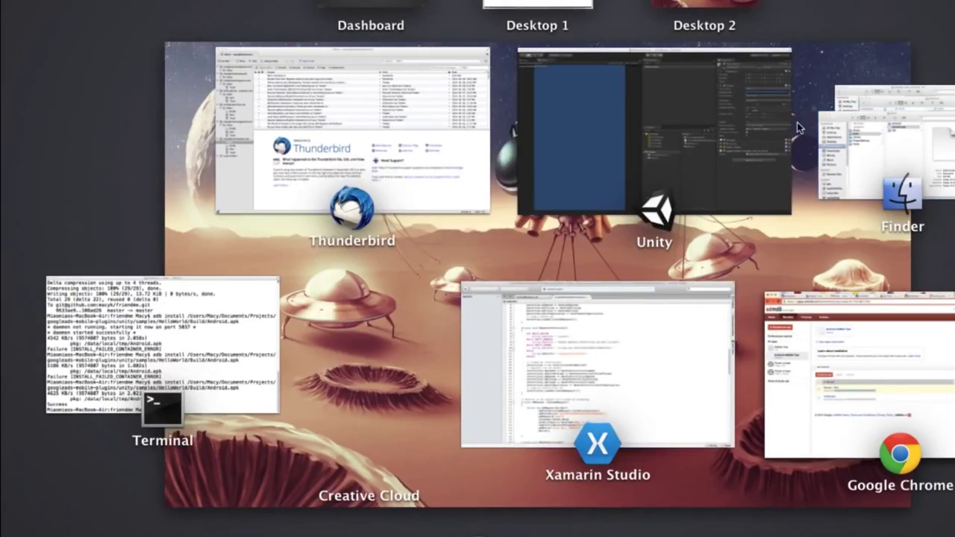
{"action": "key", "text": "ctrl+Up"}
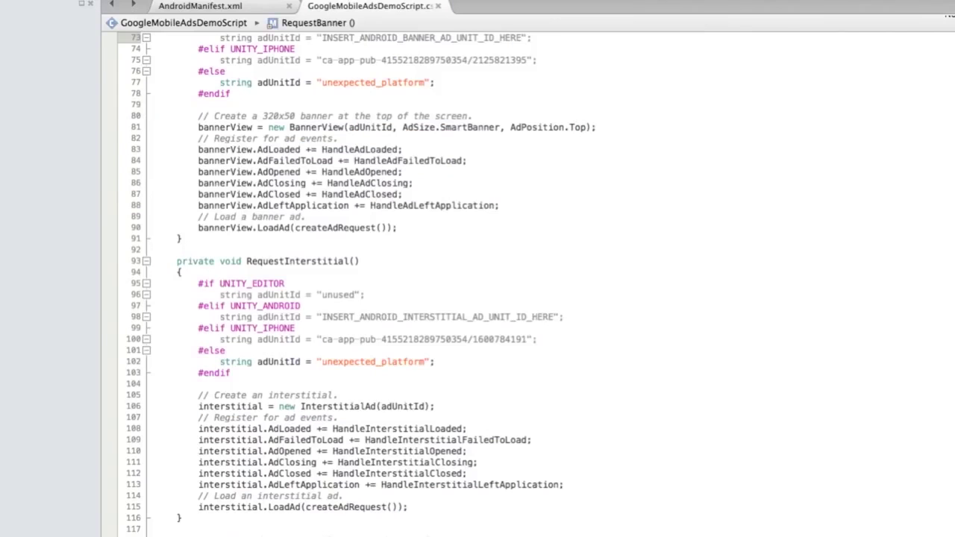
{"action": "scroll", "coordinate": [477, 283], "scroll_direction": "up", "scroll_amount": 3}
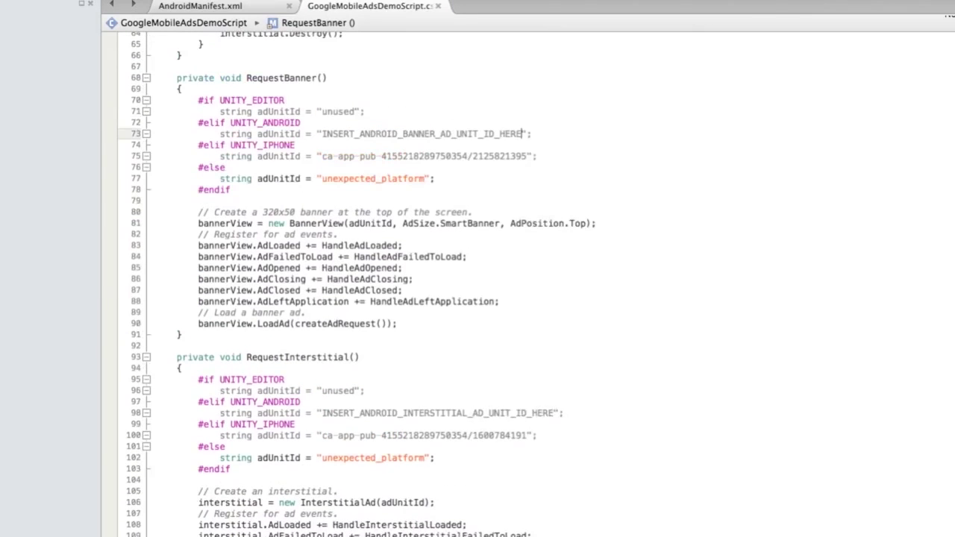
{"action": "scroll", "coordinate": [357, 285], "scroll_direction": "up", "scroll_amount": 1}
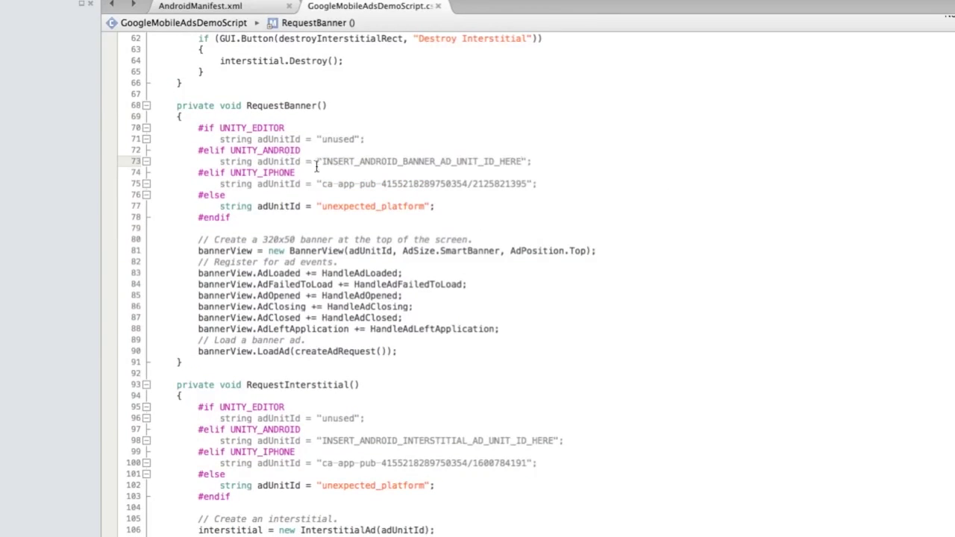
{"action": "left_click_drag", "start_coordinate": [321, 161], "coordinate": [524, 161]}
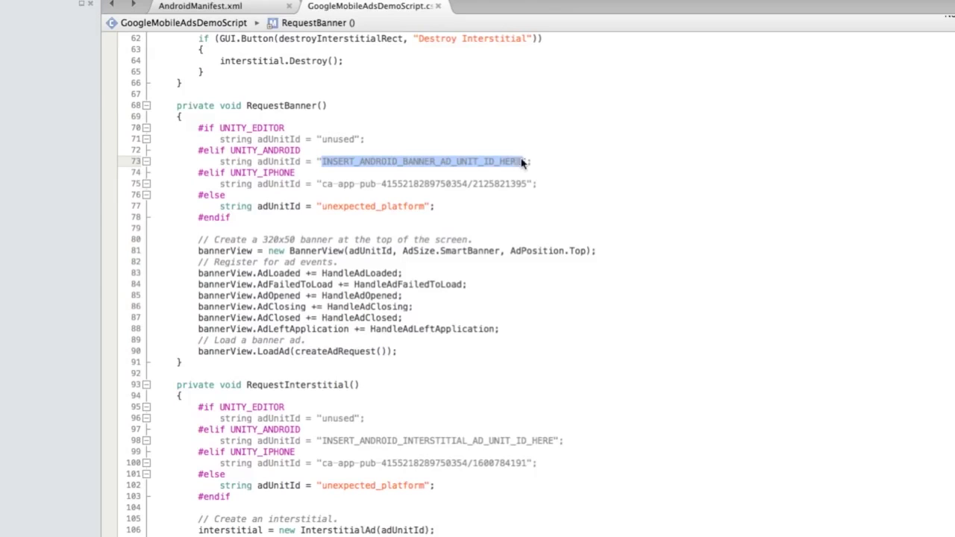
{"action": "key", "text": "super+v"}
{"action": "left_click", "coordinate": [198, 161]}
{"action": "key", "text": "Tab"}
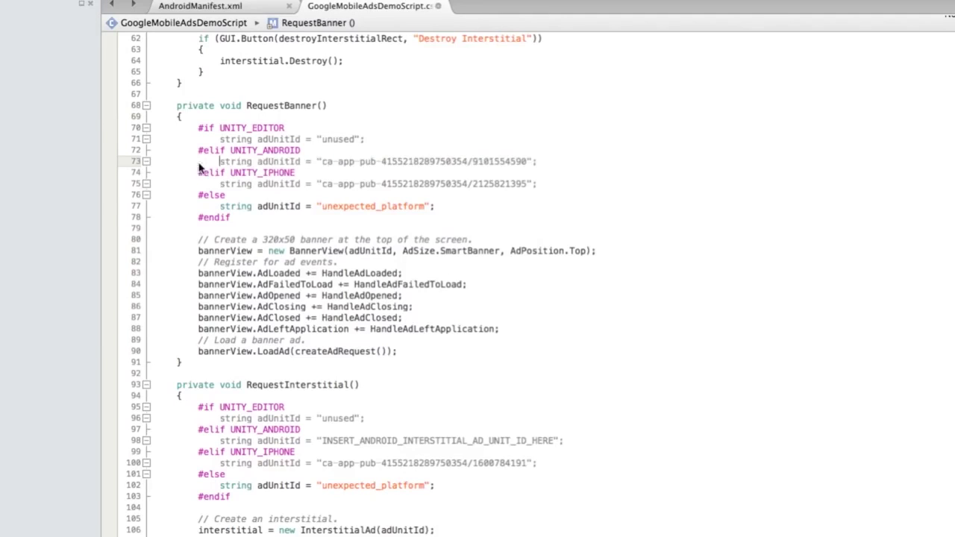
- Switch to Google Chrome and copy the FullScreen ad unit's ID from the Android AdMob Test ad unit list
{"action": "left_click", "coordinate": [224, 531]}
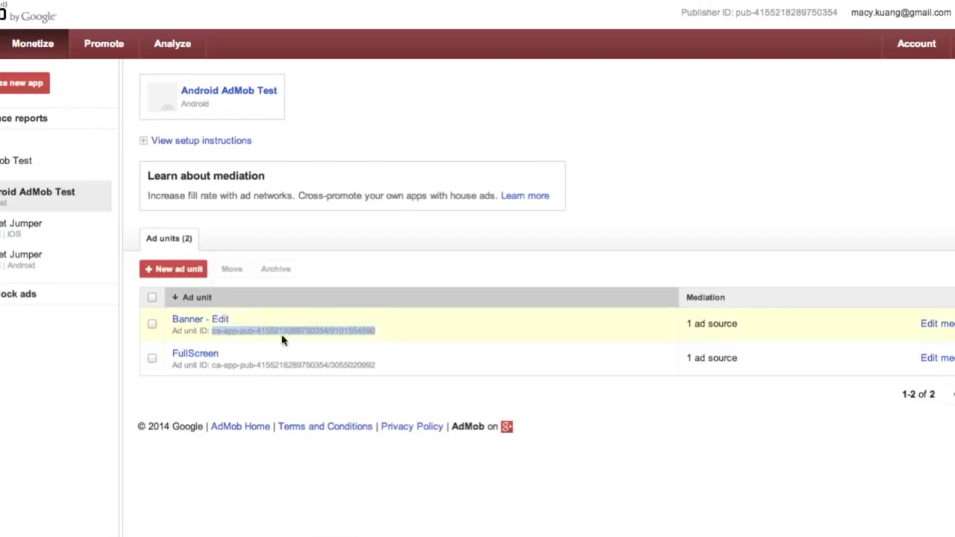
{"action": "left_click_drag", "start_coordinate": [211, 366], "coordinate": [377, 365]}
{"action": "key", "text": "super+c"}
- Switch to Xamarin Studio, replace the Android interstitial placeholder in RequestInterstitial with the copied ad unit ID, and indent that line
{"action": "key", "text": "ctrl+Up"}
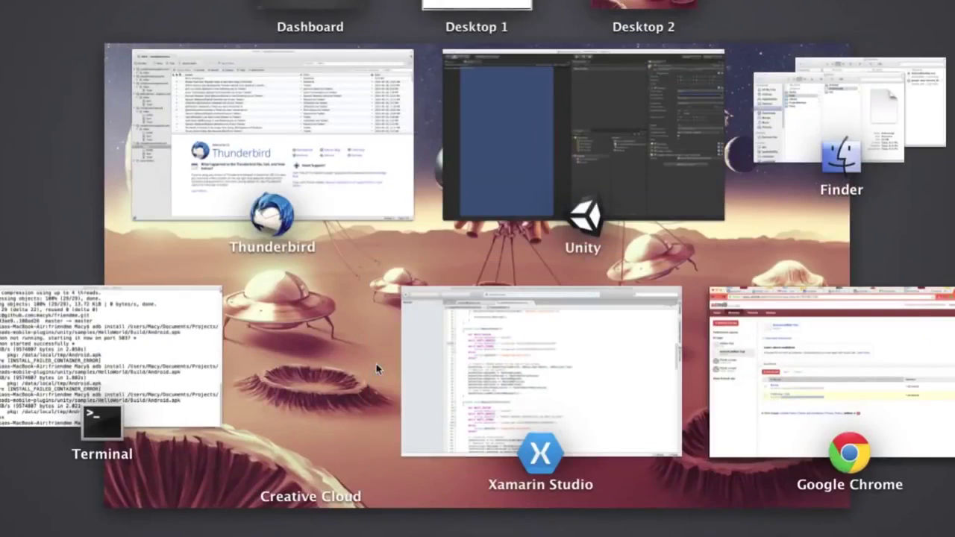
{"action": "left_click", "coordinate": [608, 347]}
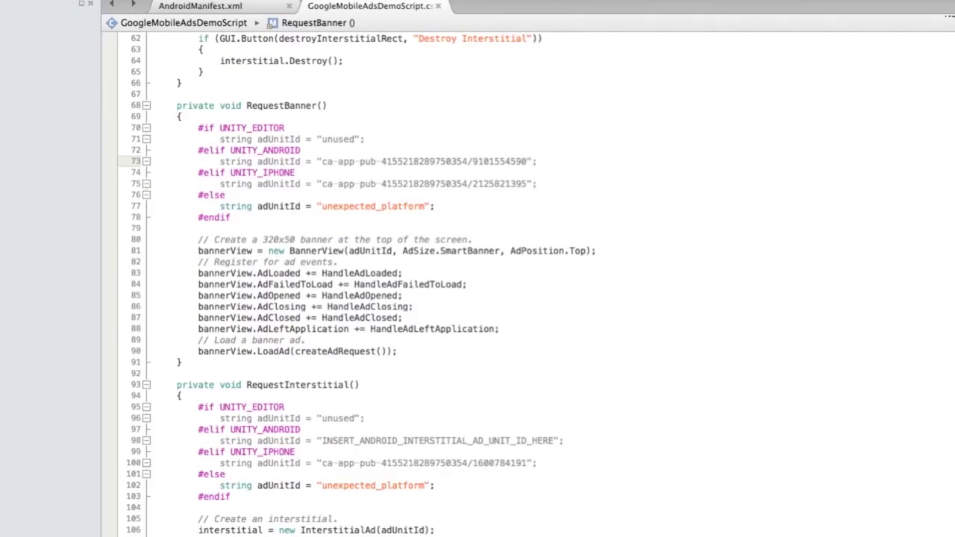
{"action": "scroll", "coordinate": [478, 284], "scroll_direction": "down", "scroll_amount": 3}
{"action": "left_click_drag", "start_coordinate": [321, 356], "coordinate": [321, 334]}
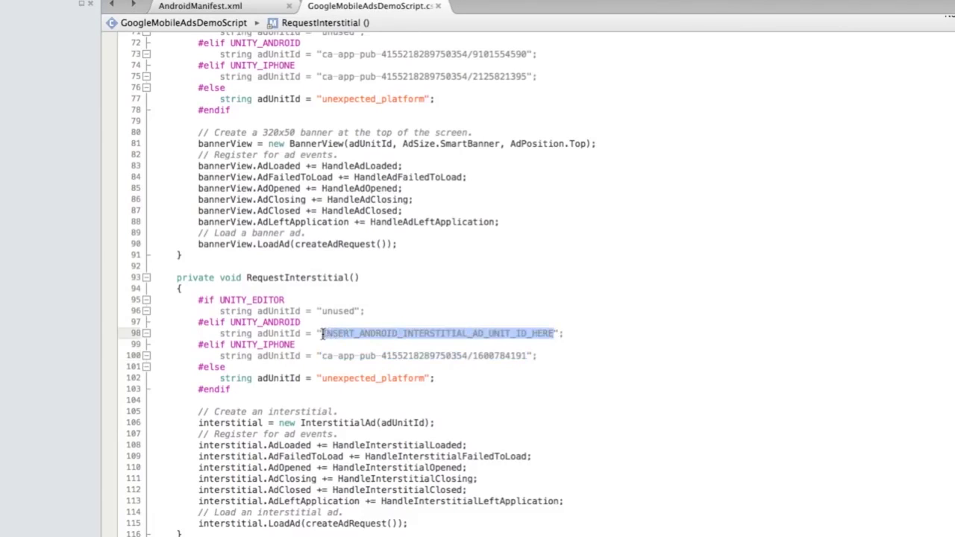
{"action": "key", "text": "super+v"}
{"action": "left_click", "coordinate": [198, 335]}
{"action": "key", "text": "Tab"}
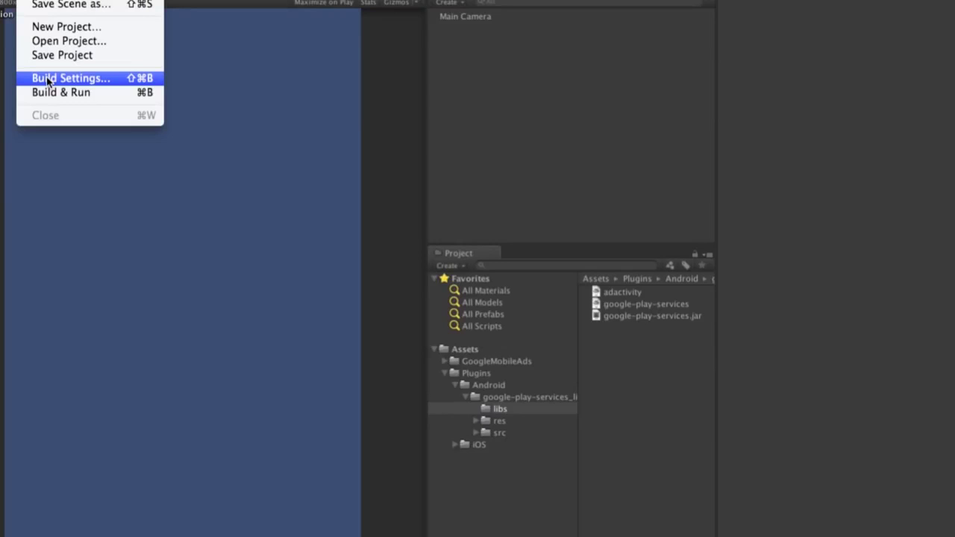
- Open Unity's build settings and examine the Android player settings, including the bundle identifier under Identification
{"action": "left_click", "coordinate": [48, 78]}
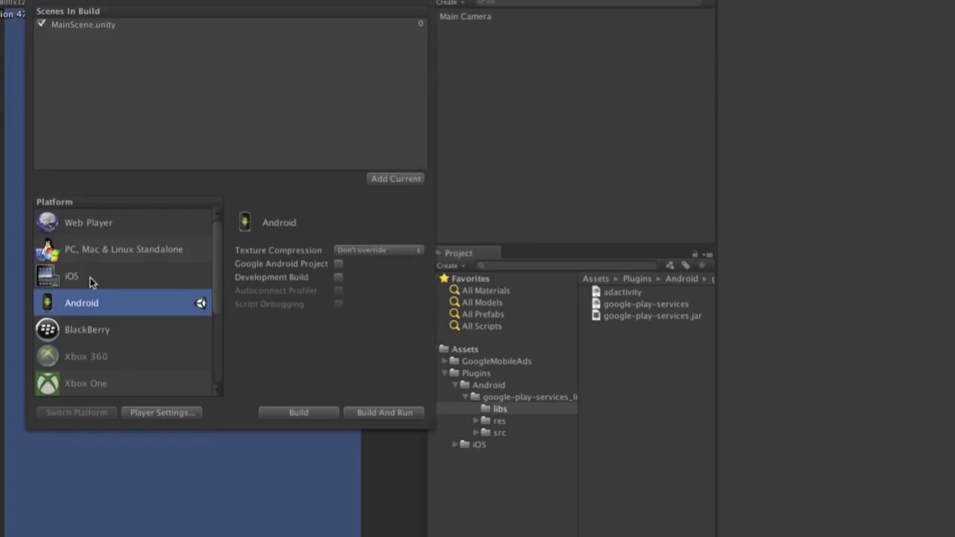
{"action": "left_click", "coordinate": [148, 413]}
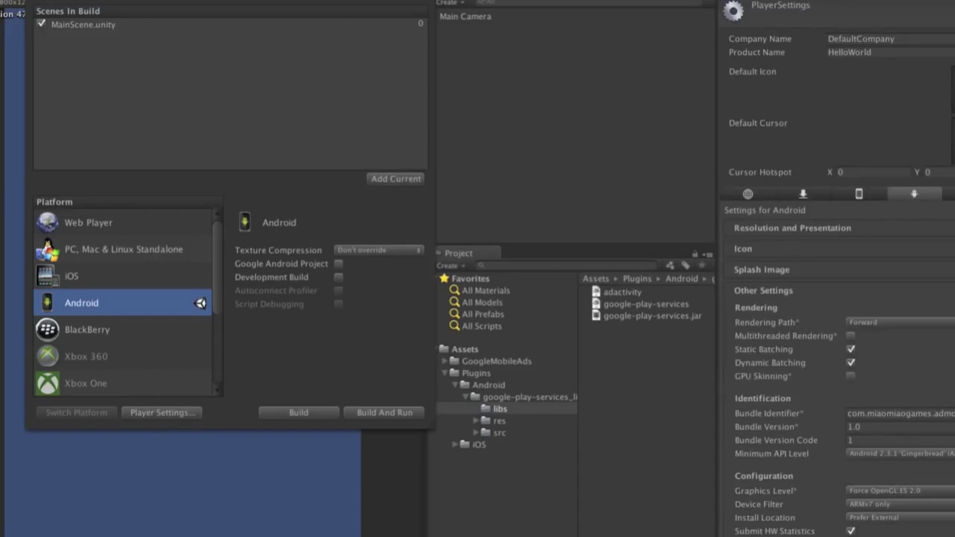
{"action": "scroll", "coordinate": [861, 301], "scroll_direction": "down", "scroll_amount": 5}
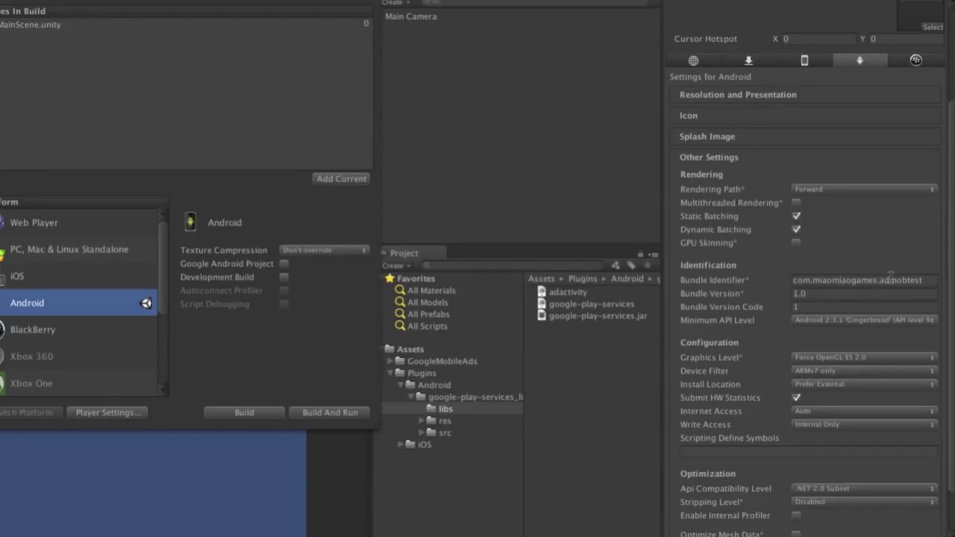
- Build and run the Android version, saving it as Android.apk in the Build folder and replacing the existing file
{"action": "left_click", "coordinate": [313, 411]}
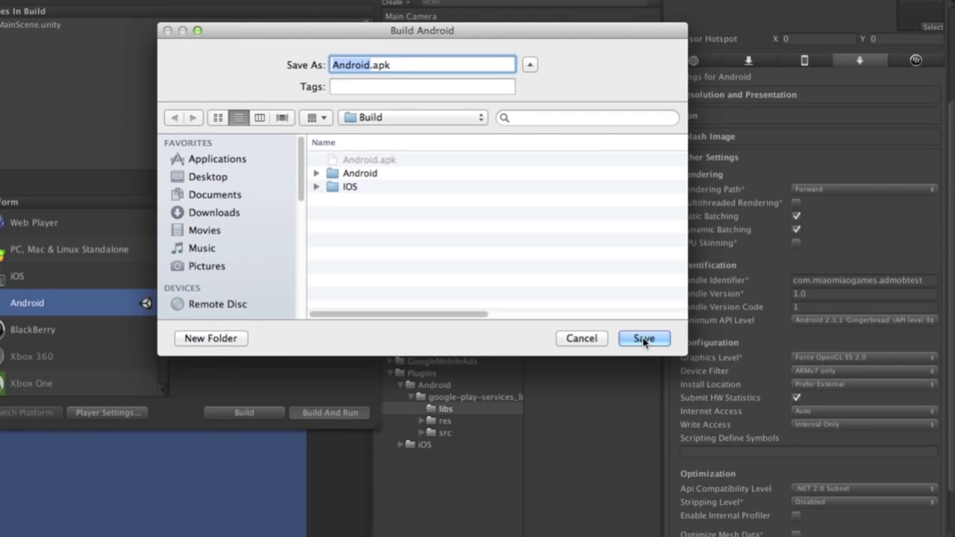
{"action": "left_click", "coordinate": [643, 339]}
{"action": "left_click", "coordinate": [529, 129]}
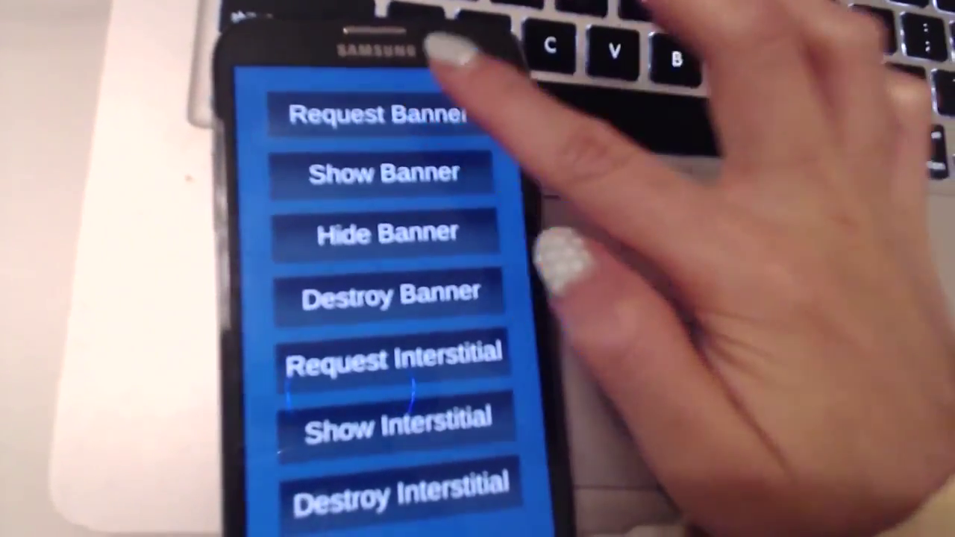
{"action": "left_click", "coordinate": [377, 113]}
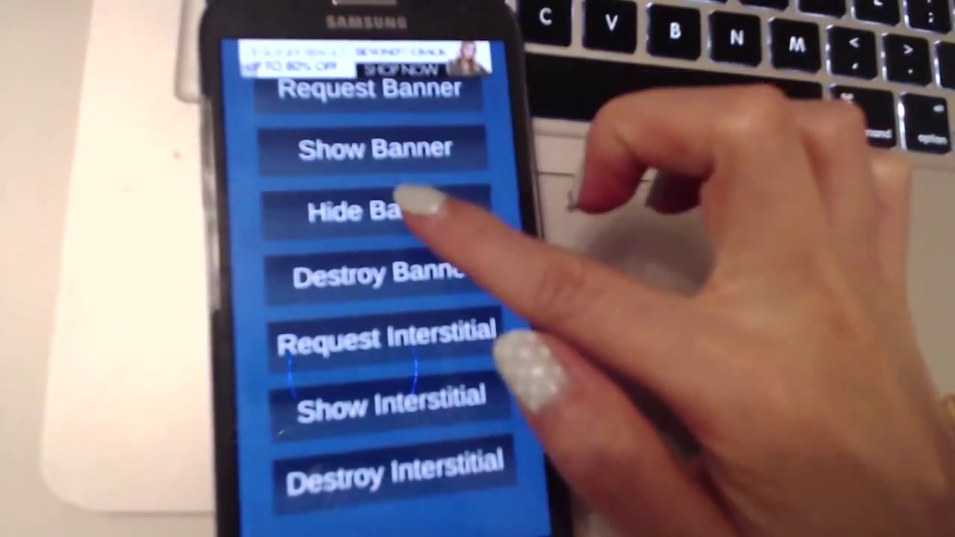